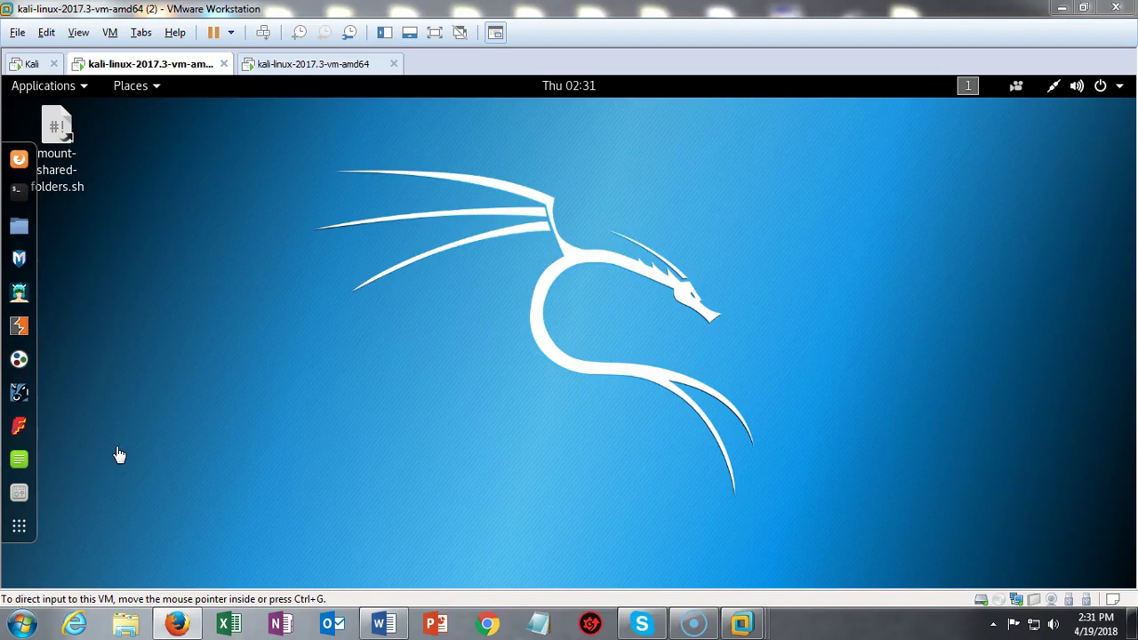
In the Kali VM, open the Applications menu's 01 - Information Gathering tools.
{"action": "left_click", "coordinate": [35, 539]}
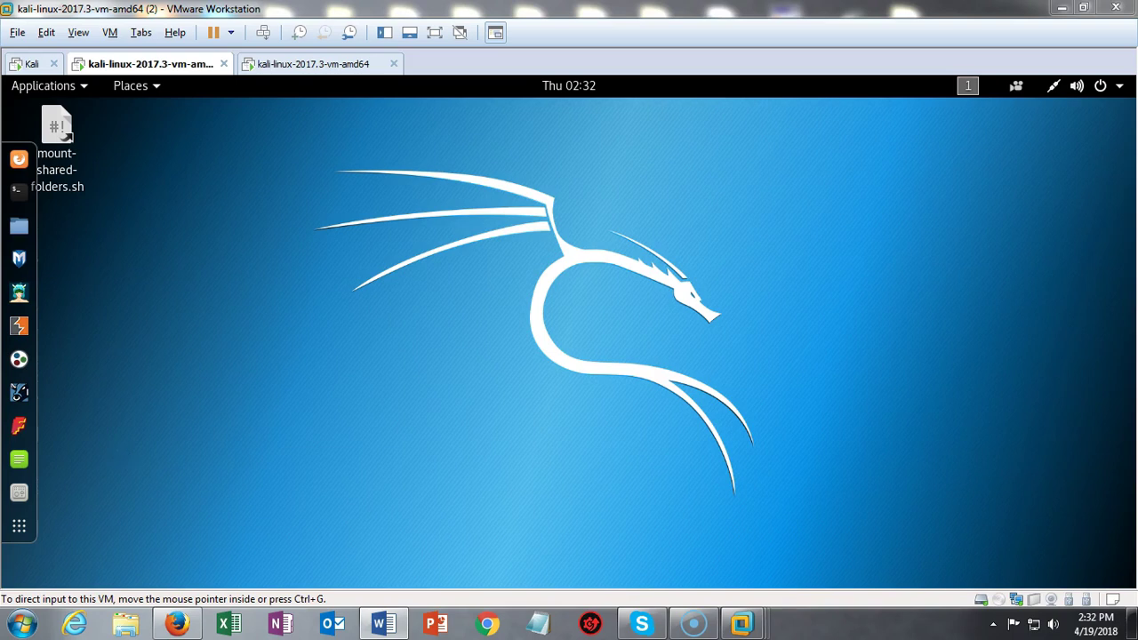
{"action": "left_click", "coordinate": [122, 457]}
{"action": "left_click", "coordinate": [90, 464]}
{"action": "left_click", "coordinate": [147, 395]}
{"action": "left_click", "coordinate": [29, 547]}
{"action": "left_click", "coordinate": [36, 89]}
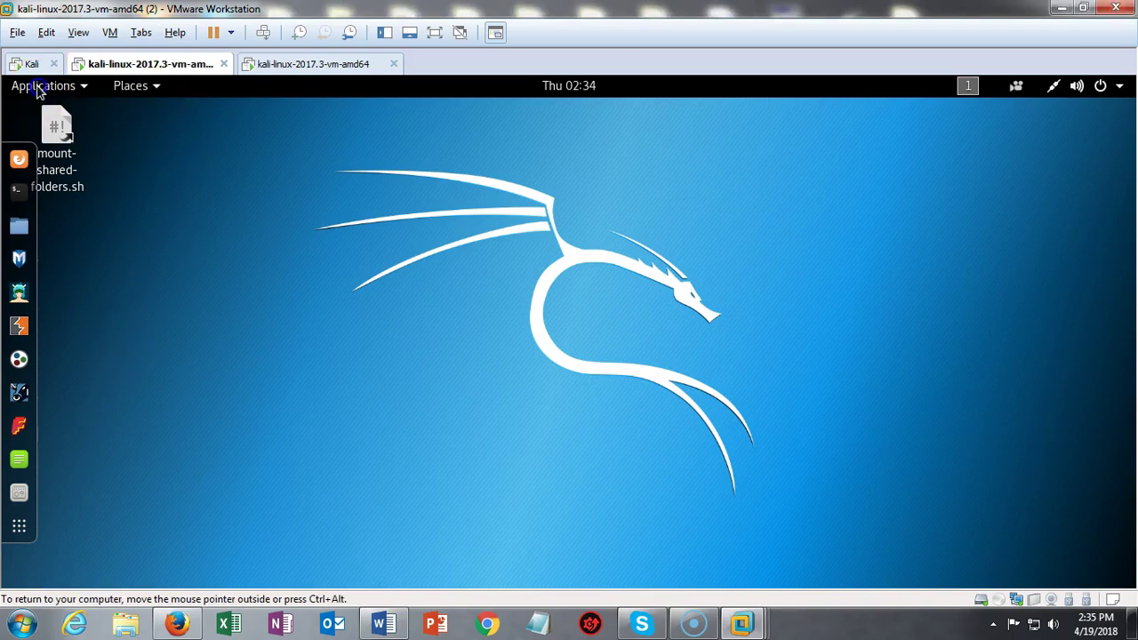
{"action": "left_click", "coordinate": [40, 85]}
{"action": "left_click", "coordinate": [111, 165]}
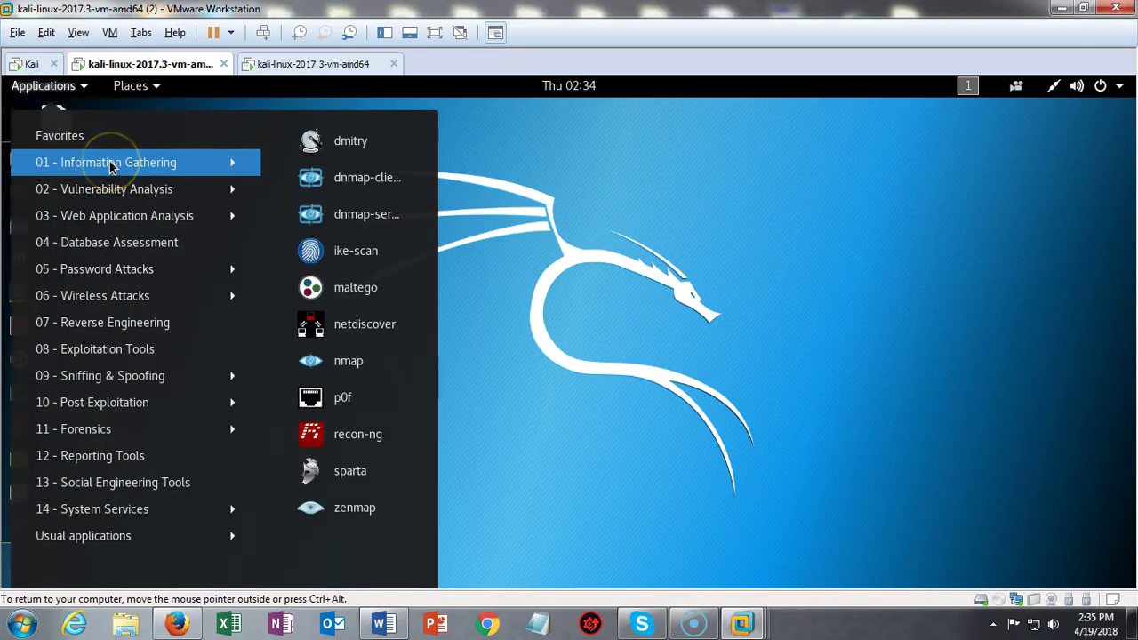
Launch maltego and run the free Maltego CE edition.
{"action": "left_click", "coordinate": [368, 290]}
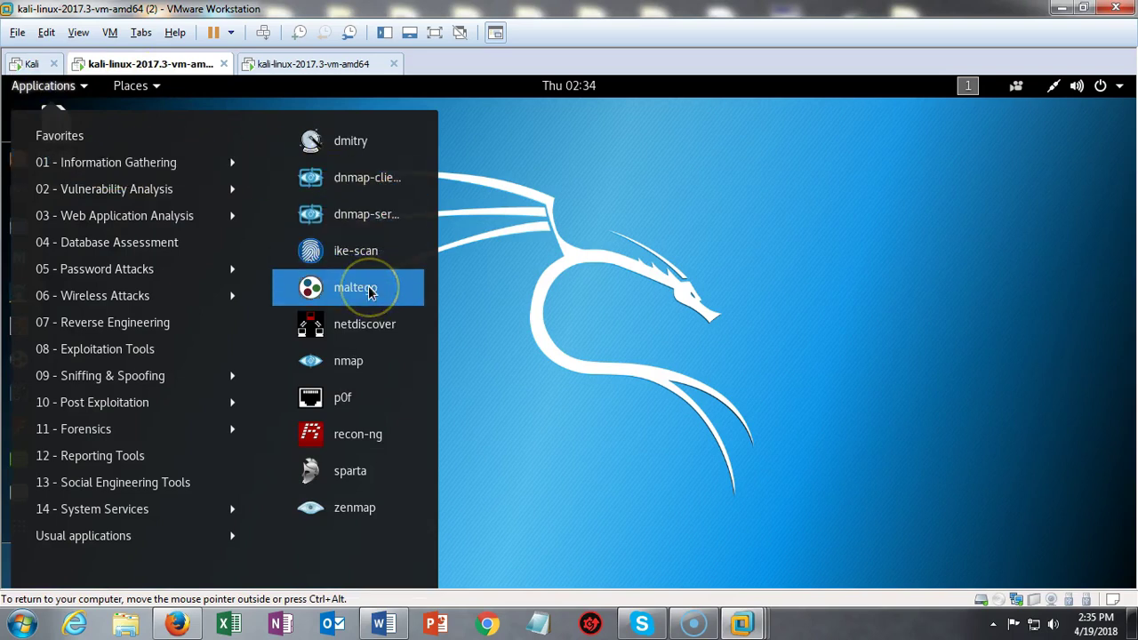
{"action": "left_click", "coordinate": [294, 363]}
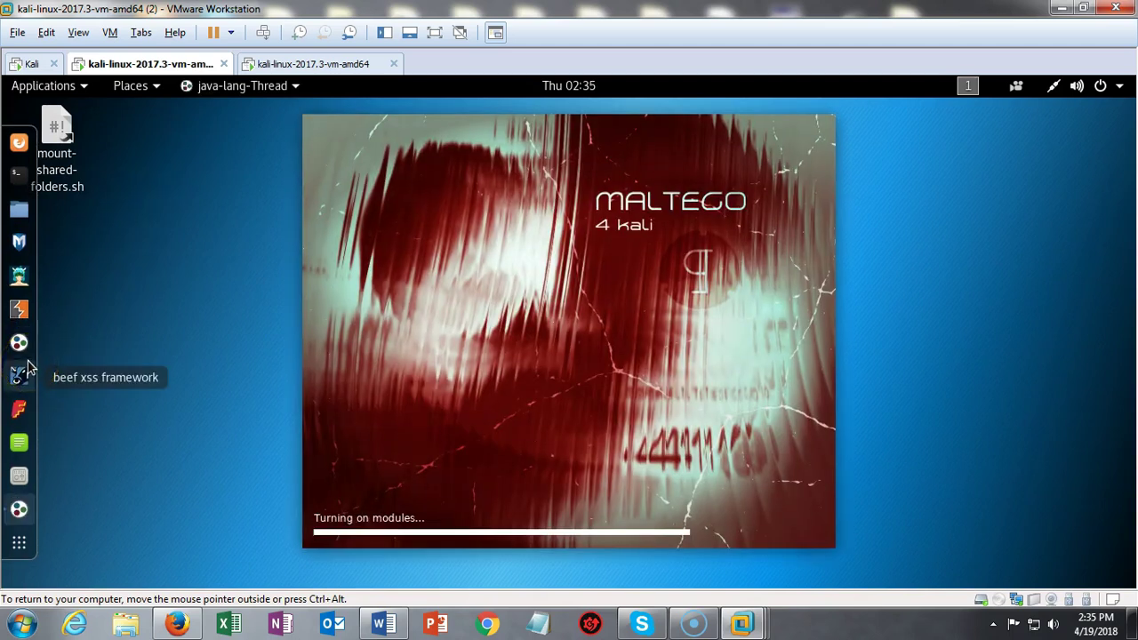
{"action": "left_click", "coordinate": [109, 394]}
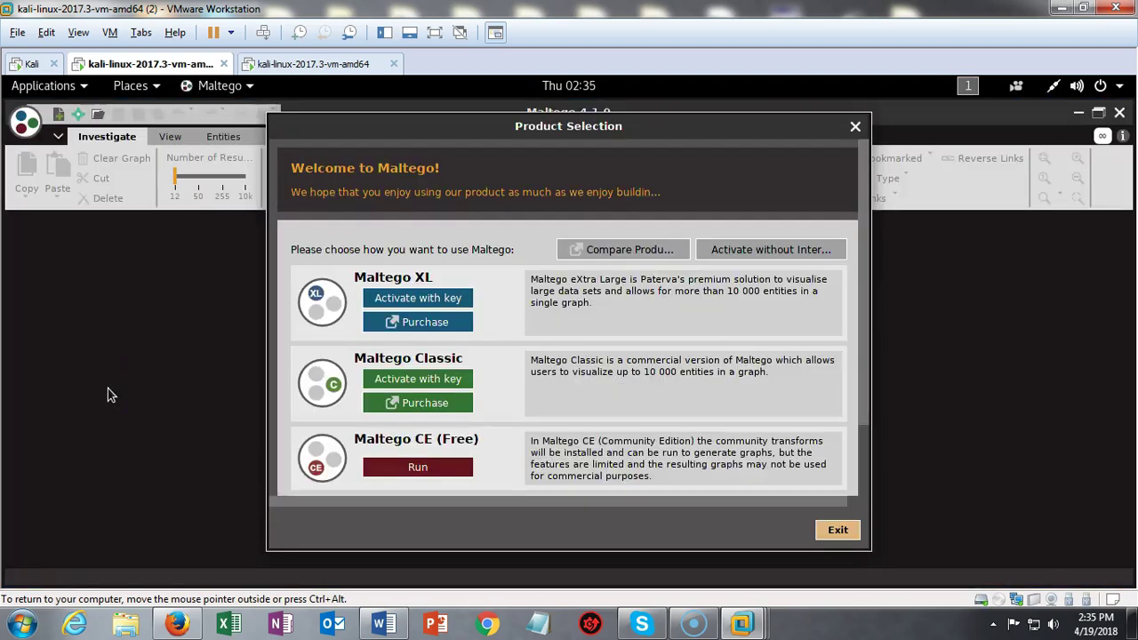
{"action": "left_click", "coordinate": [418, 467]}
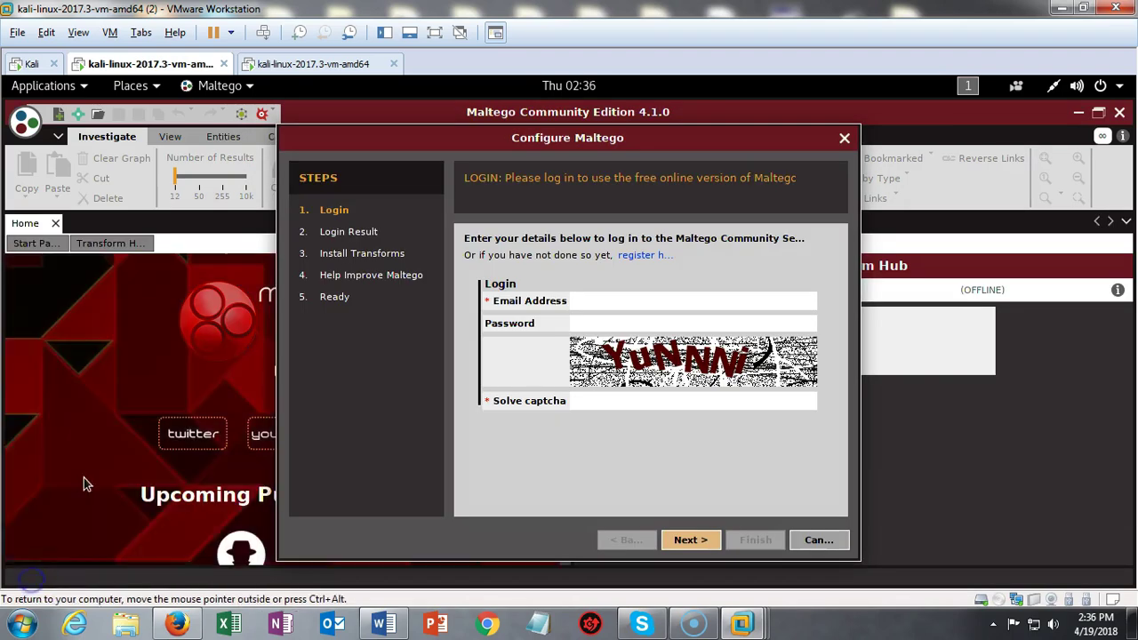
Open Paterva's Community Registration page in Firefox and scroll down to its form.
{"action": "left_click", "coordinate": [639, 257]}
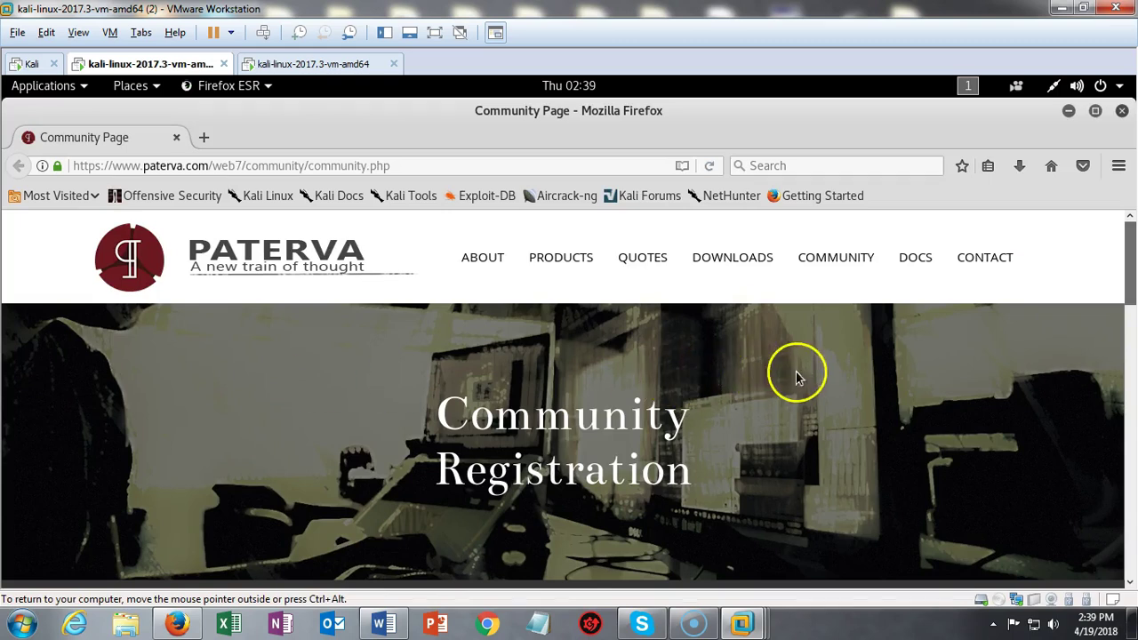
{"action": "scroll", "coordinate": [822, 372], "scroll_direction": "down", "scroll_amount": 5}
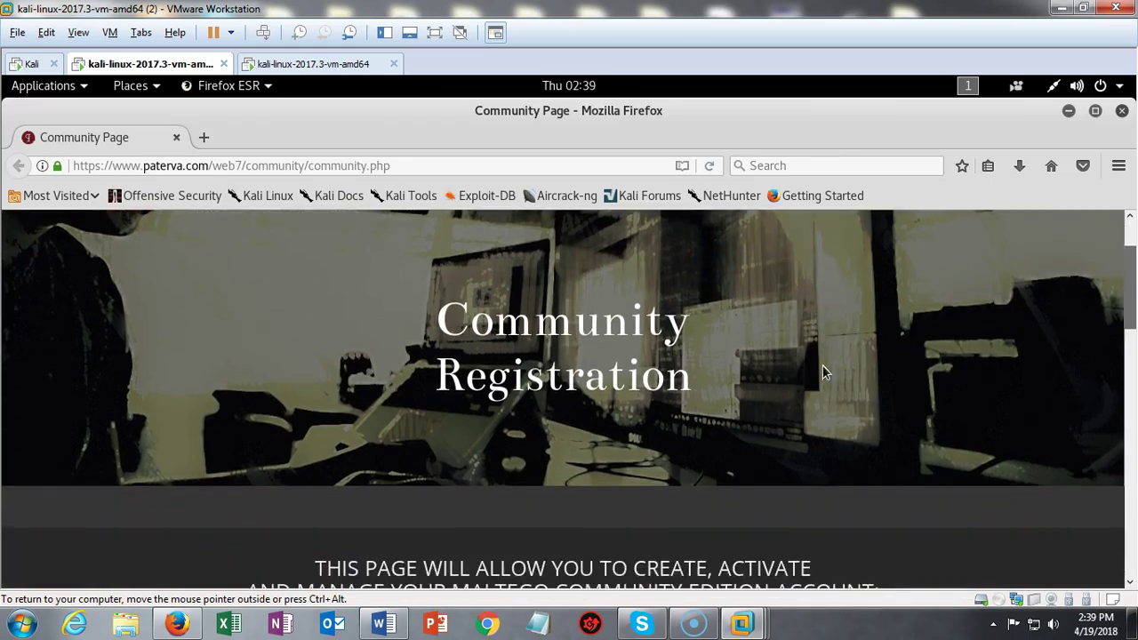
{"action": "scroll", "coordinate": [822, 371], "scroll_direction": "down", "scroll_amount": 6}
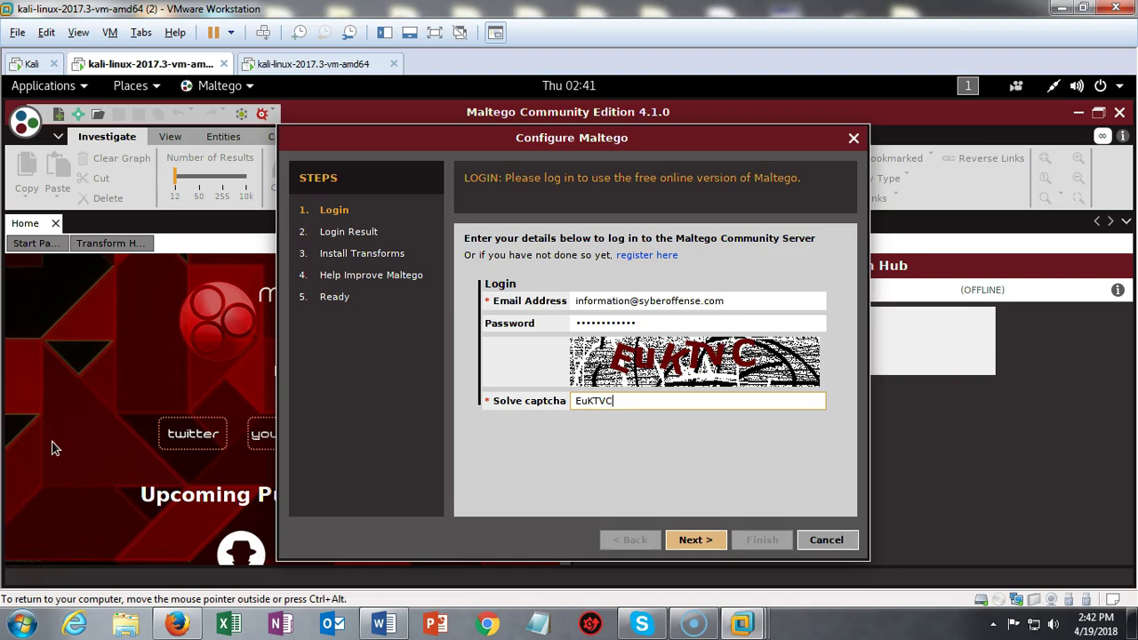
Log in and install 145 transforms, 36 entities and 11 machines, leaving error reports unchecked.
{"action": "key", "text": "Return"}
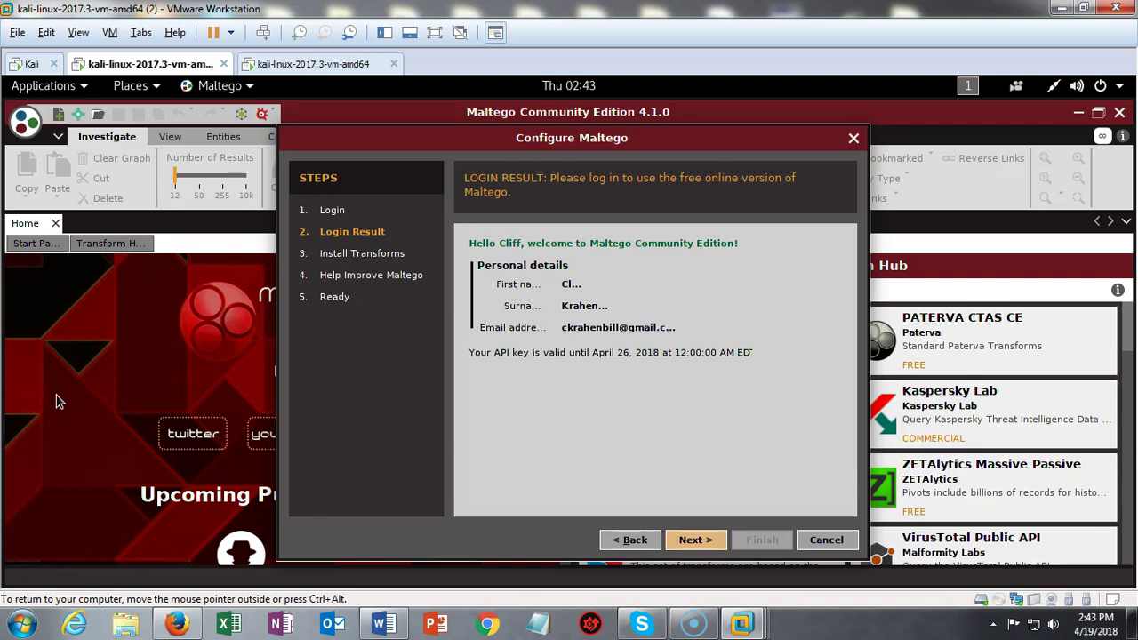
{"action": "left_click", "coordinate": [76, 484]}
{"action": "key", "text": "Return"}
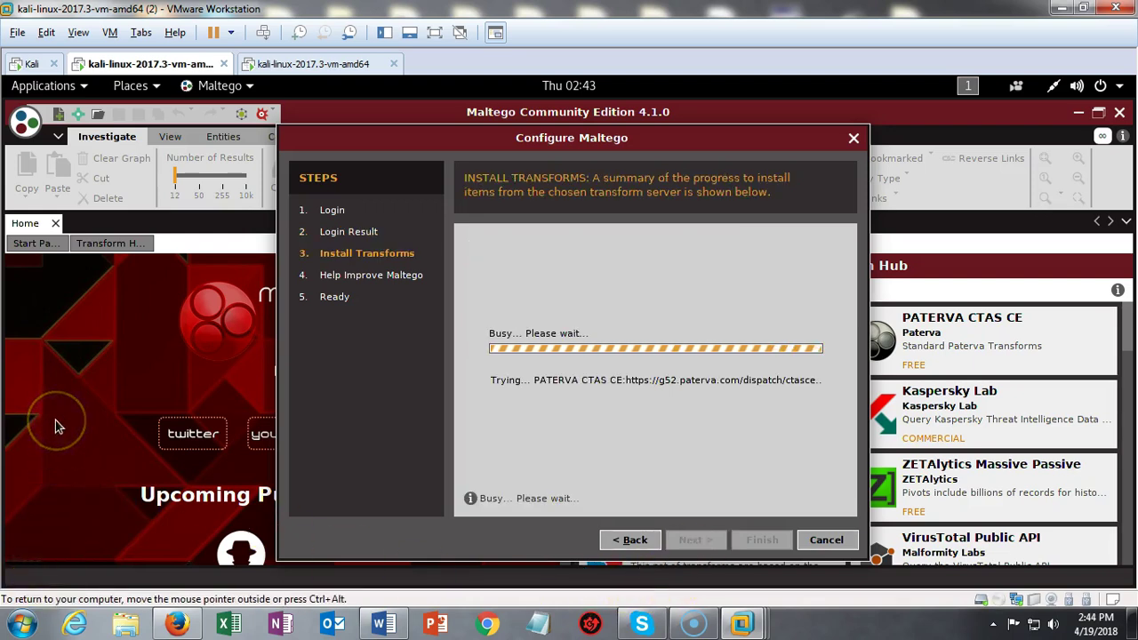
{"action": "key", "text": "ctrl+alt"}
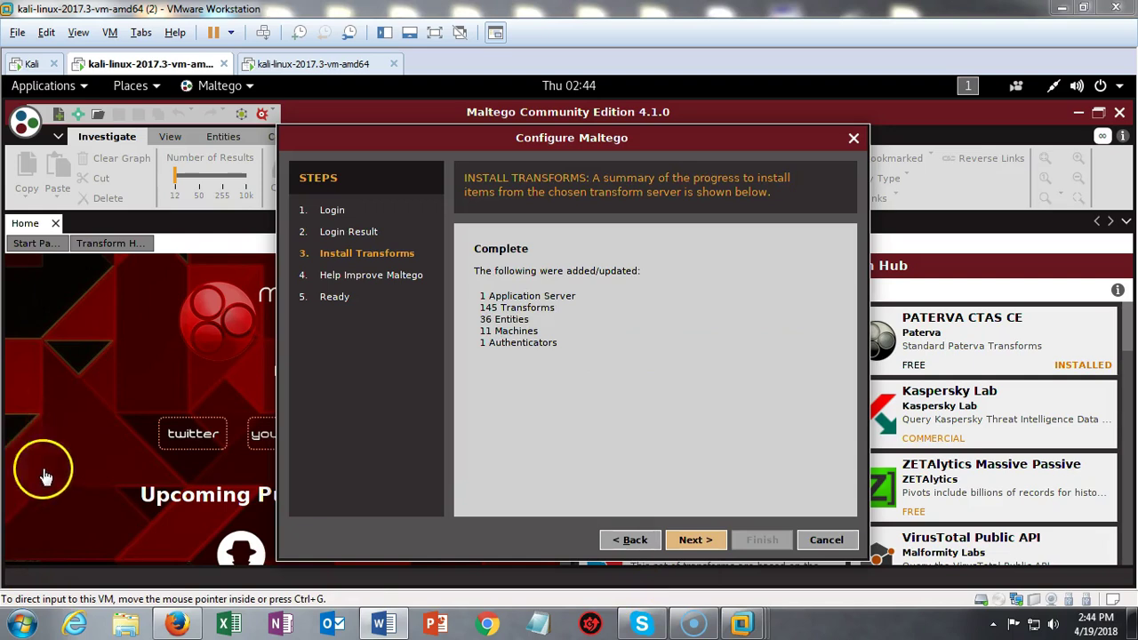
{"action": "left_click", "coordinate": [694, 539]}
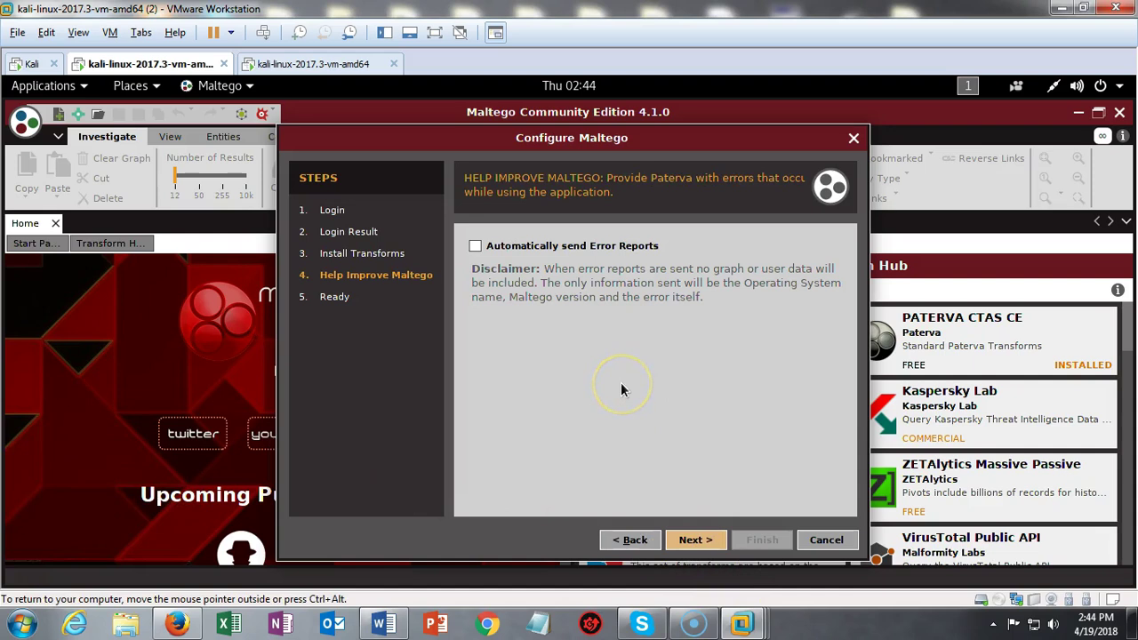
{"action": "left_click", "coordinate": [695, 539]}
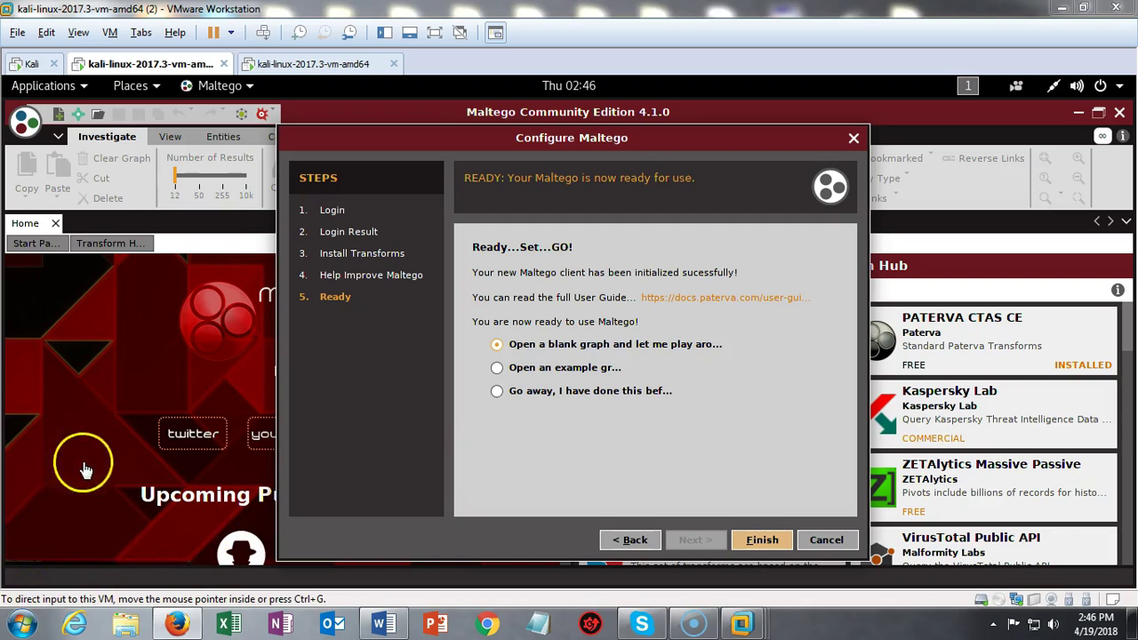
Finish the Configure Maltego wizard and scroll the Transform Hub, showing PATERVA CTAS CE installed.
{"action": "left_click", "coordinate": [763, 539]}
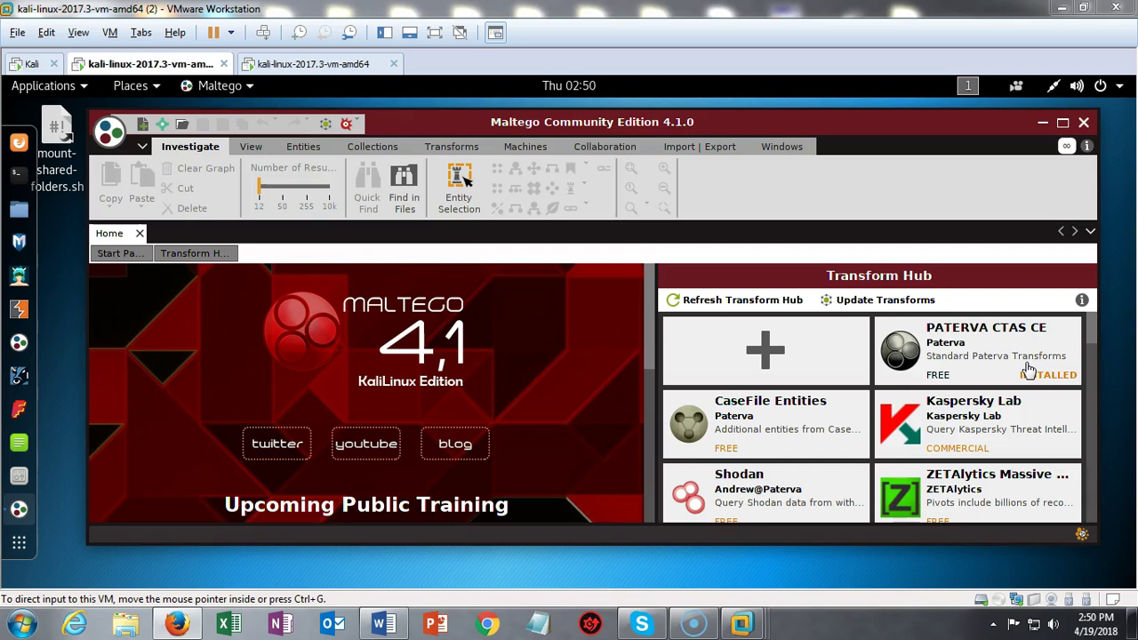
{"action": "left_click", "coordinate": [1092, 330]}
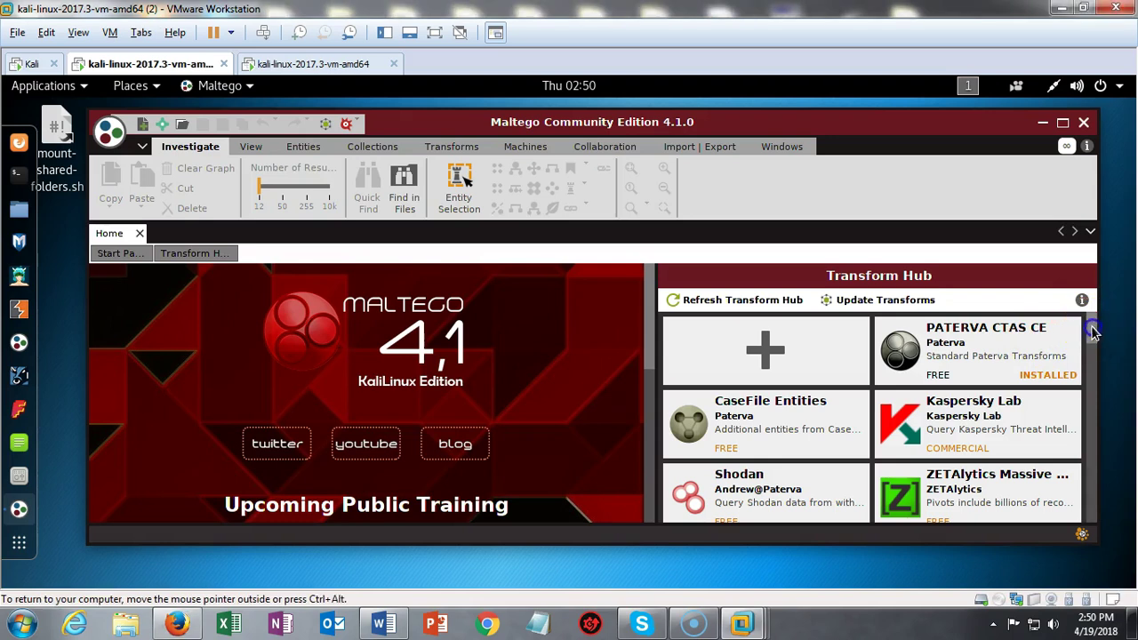
{"action": "left_click_drag", "start_coordinate": [1092, 336], "coordinate": [36, 481]}
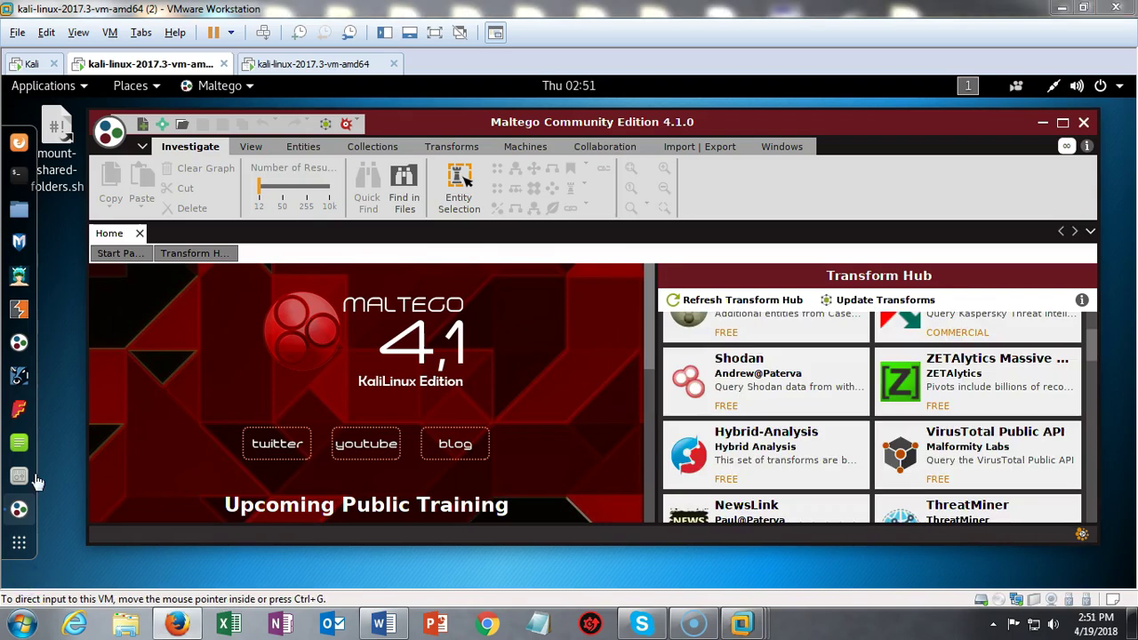
{"action": "left_click", "coordinate": [142, 128]}
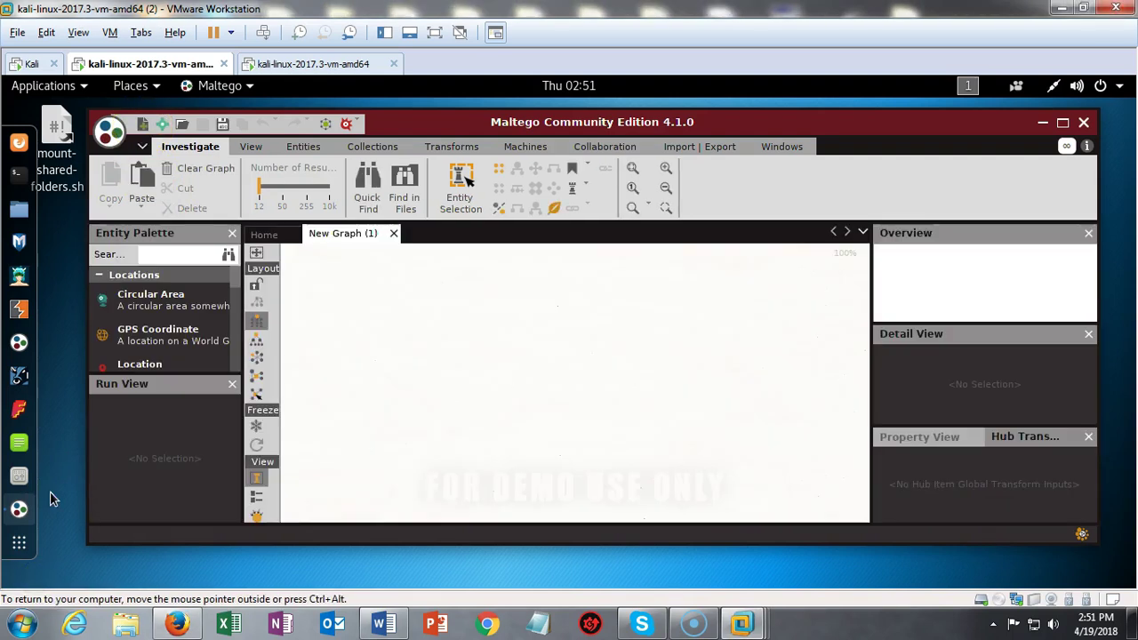
{"action": "left_click", "coordinate": [51, 505]}
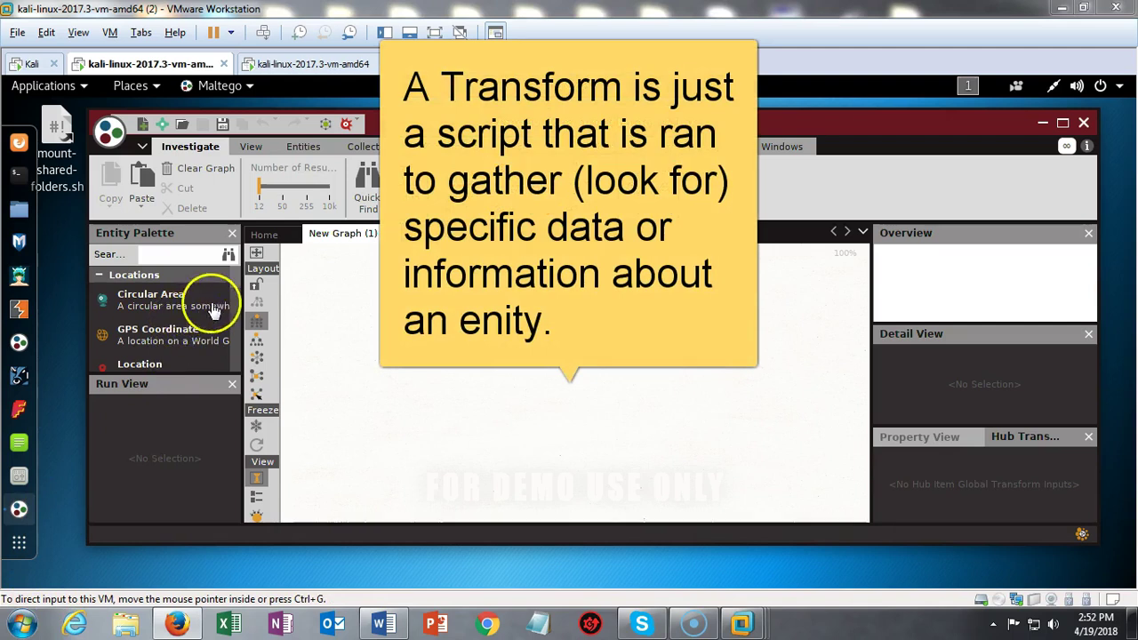
{"action": "left_click", "coordinate": [233, 281]}
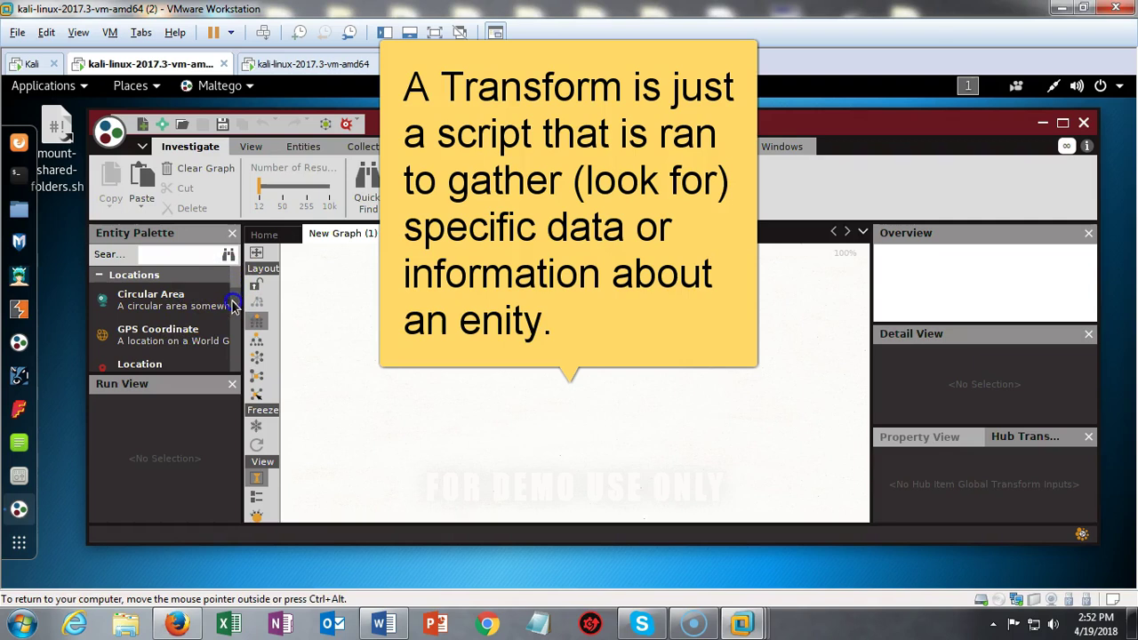
{"action": "scroll", "coordinate": [234, 296], "scroll_direction": "down", "scroll_amount": 5}
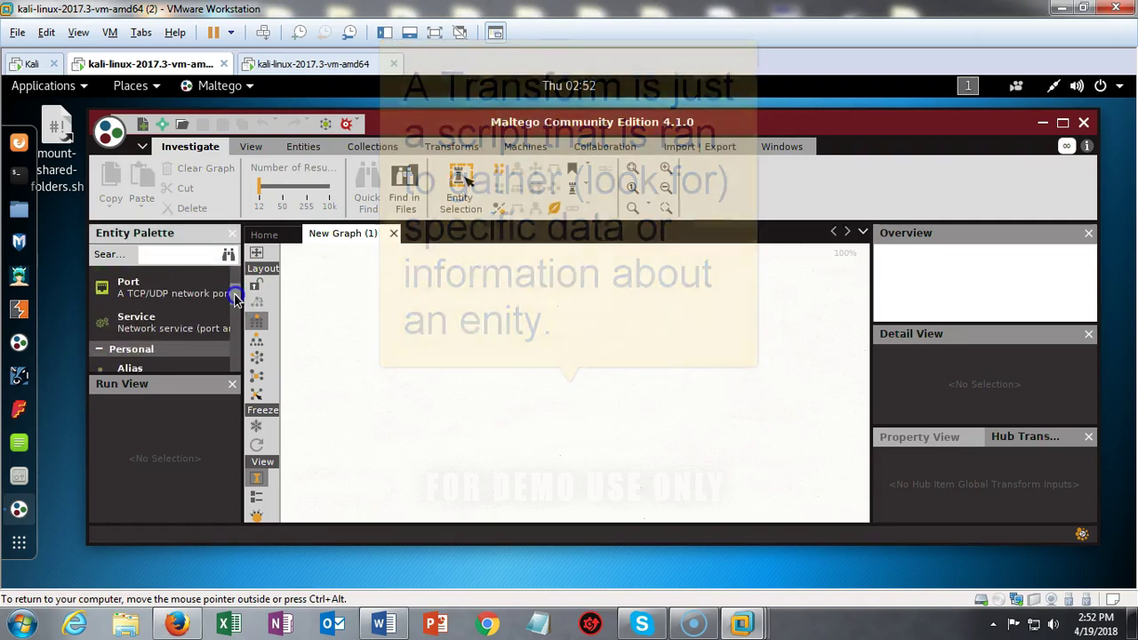
{"action": "scroll", "coordinate": [234, 299], "scroll_direction": "down", "scroll_amount": 1}
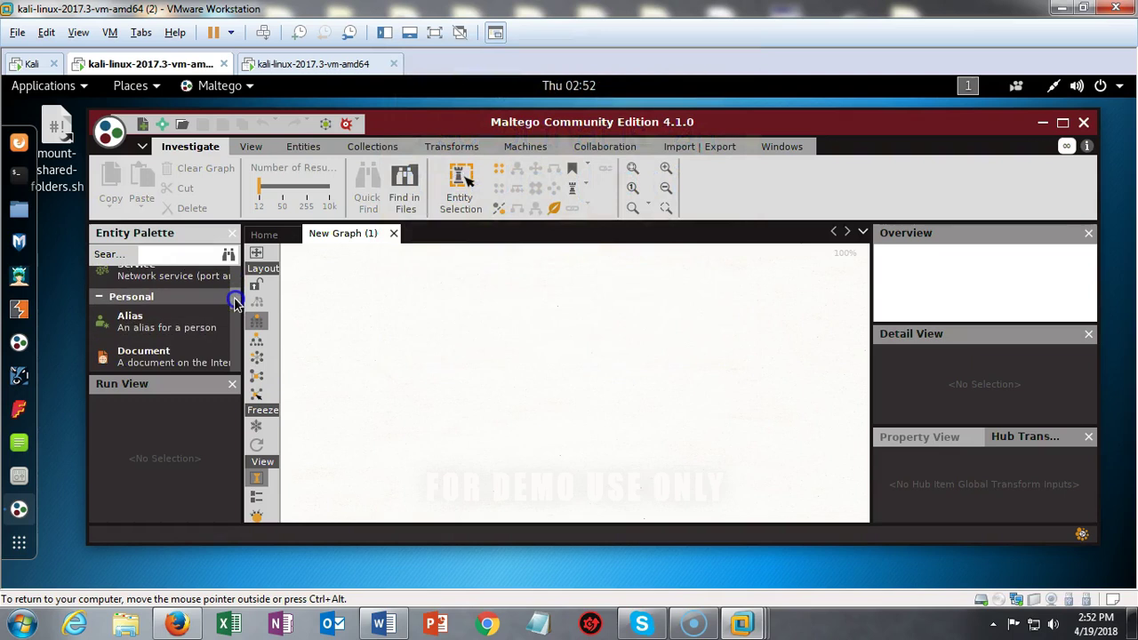
{"action": "scroll", "coordinate": [235, 306], "scroll_direction": "down", "scroll_amount": 3}
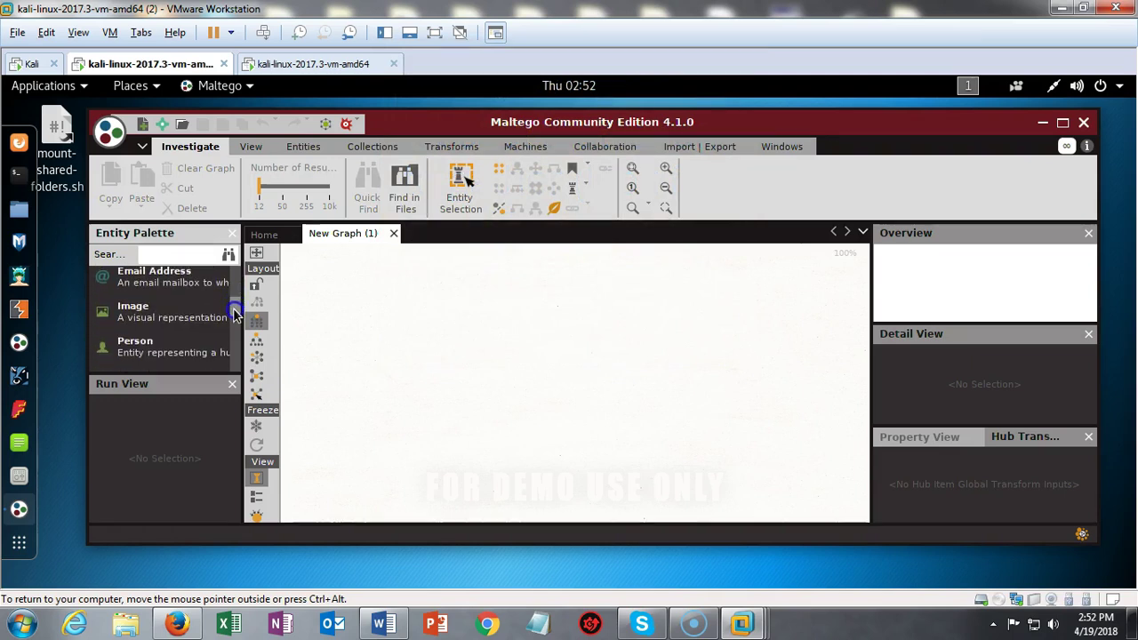
{"action": "scroll", "coordinate": [235, 312], "scroll_direction": "down", "scroll_amount": 1}
{"action": "scroll", "coordinate": [235, 313], "scroll_direction": "down", "scroll_amount": 4}
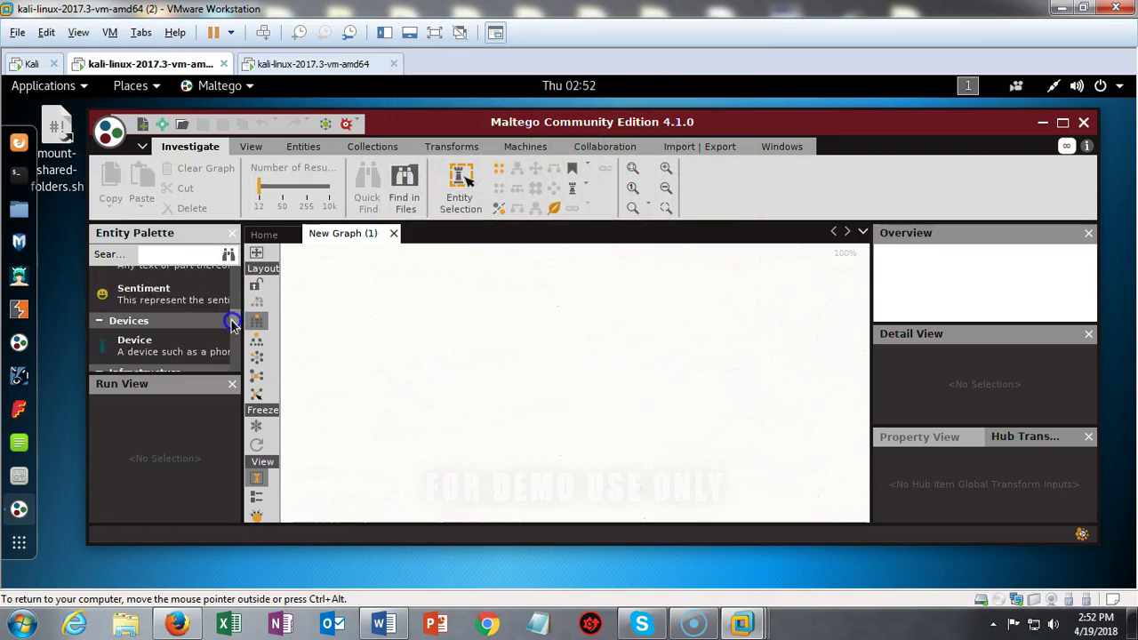
{"action": "scroll", "coordinate": [232, 326], "scroll_direction": "down", "scroll_amount": 4}
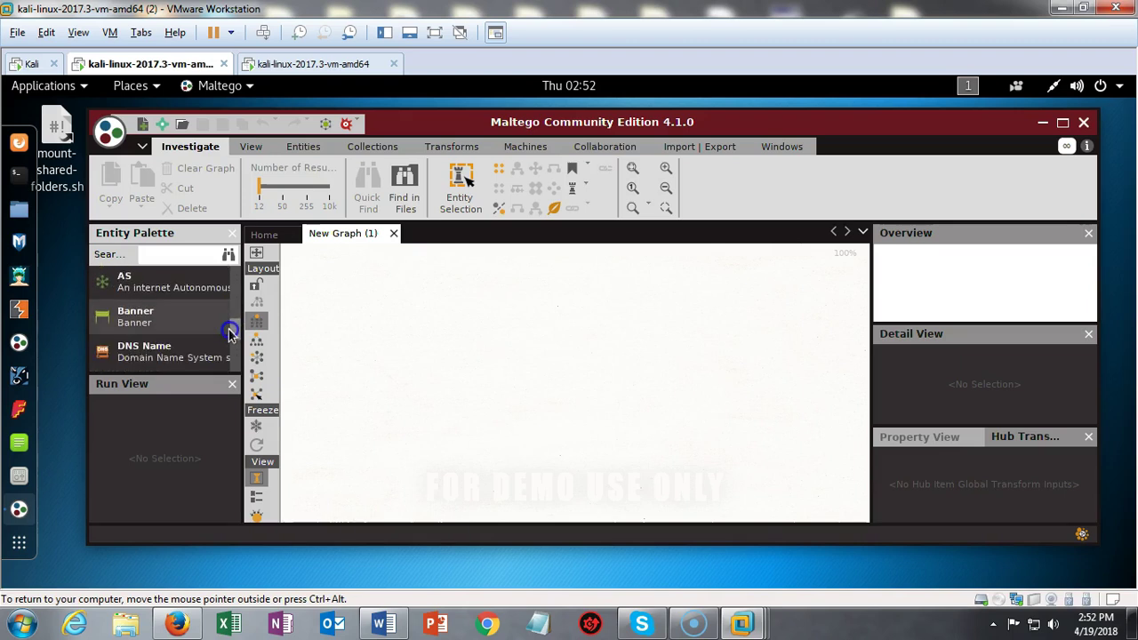
{"action": "scroll", "coordinate": [233, 302], "scroll_direction": "down", "scroll_amount": 5}
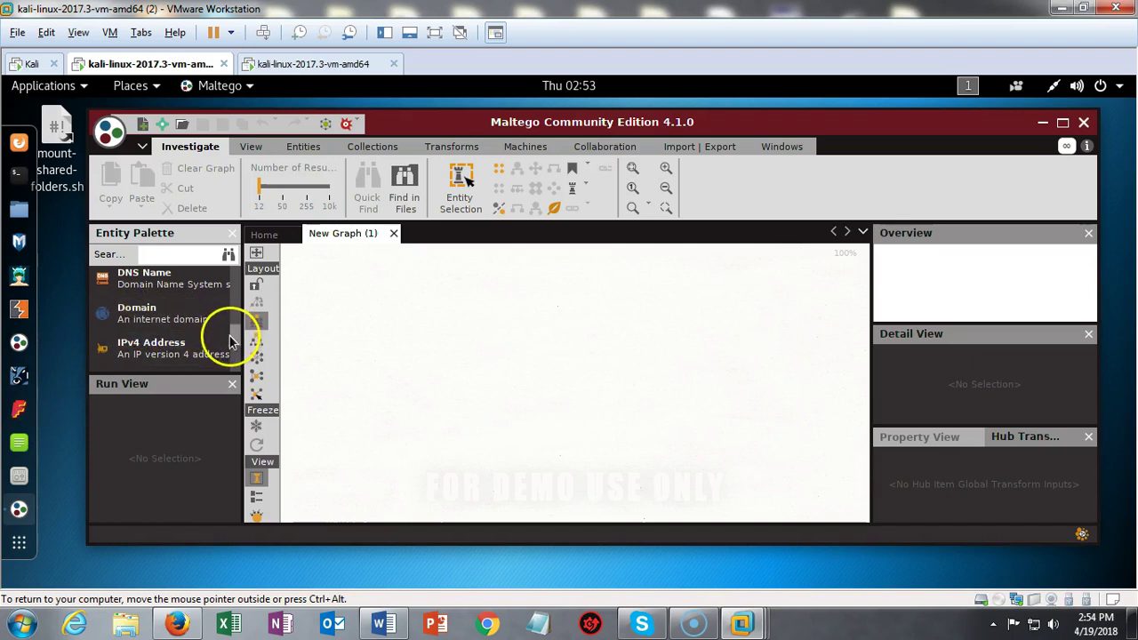
Add a Domain entity to the graph and rename it from paterva.com to syberoffense.com.
{"action": "left_click_drag", "start_coordinate": [139, 316], "coordinate": [547, 312]}
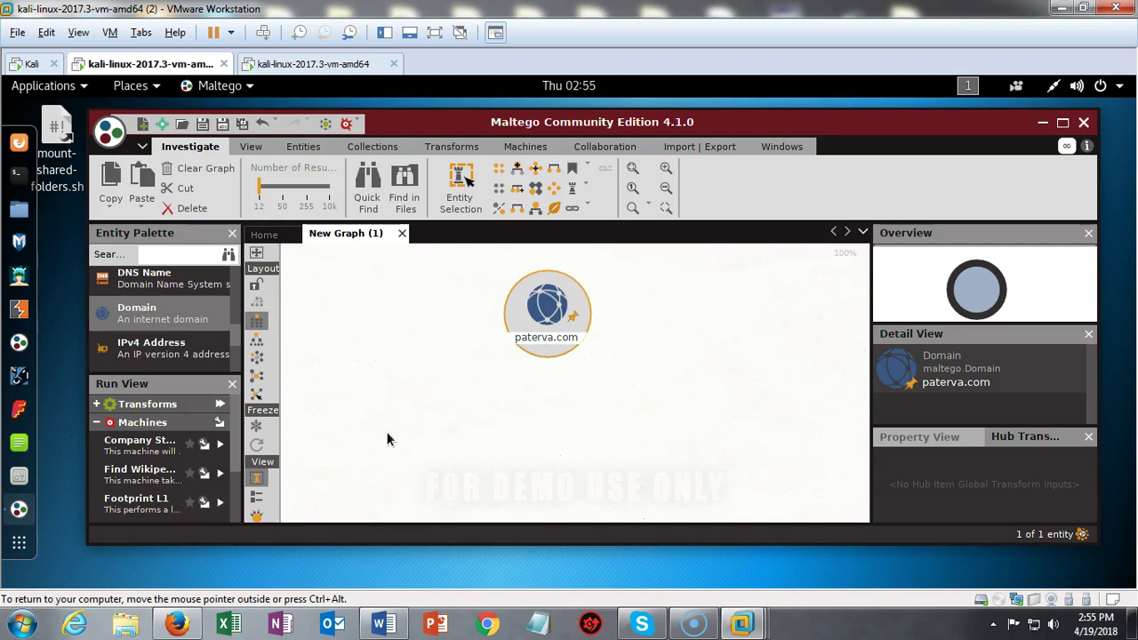
{"action": "left_click", "coordinate": [556, 339]}
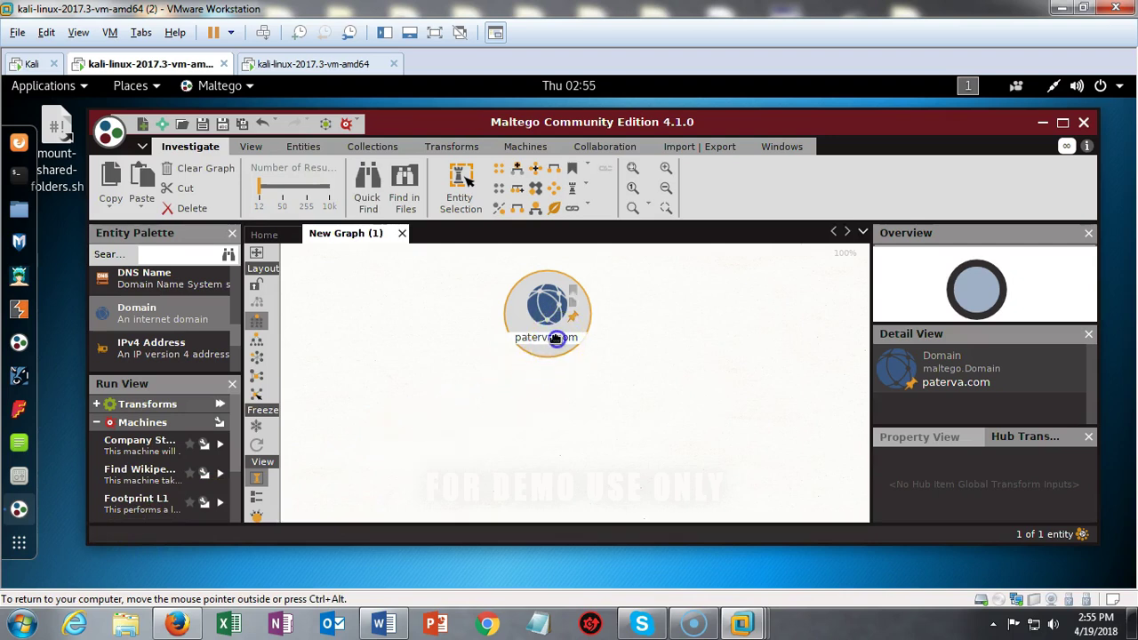
{"action": "left_click", "coordinate": [555, 339]}
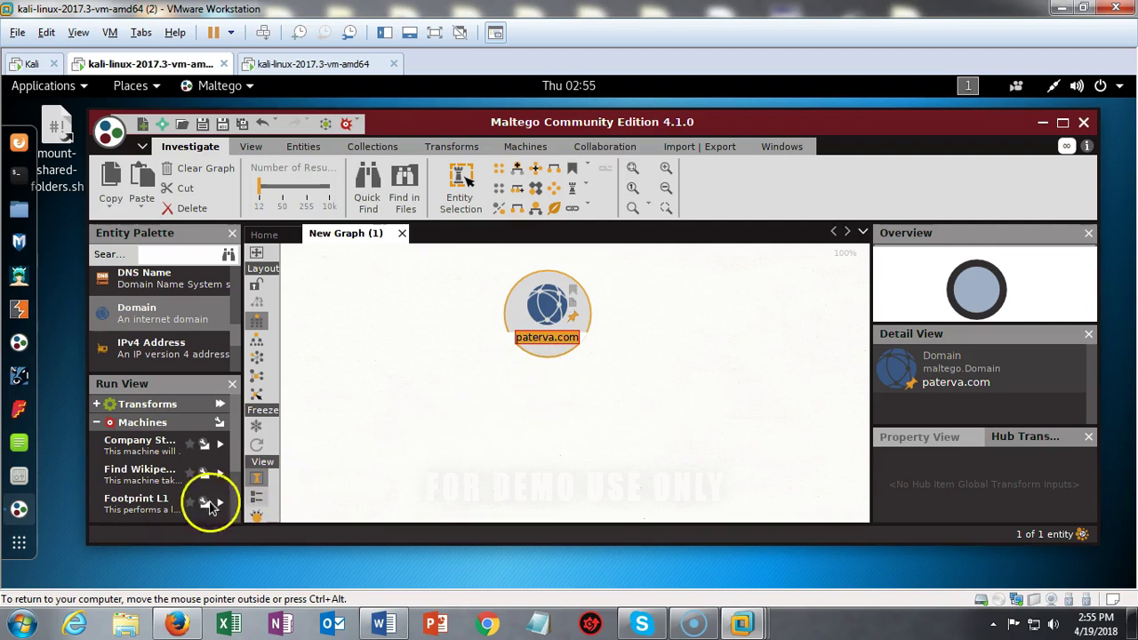
{"action": "type", "text": "syberoffense.com"}
{"action": "key", "text": "Return"}
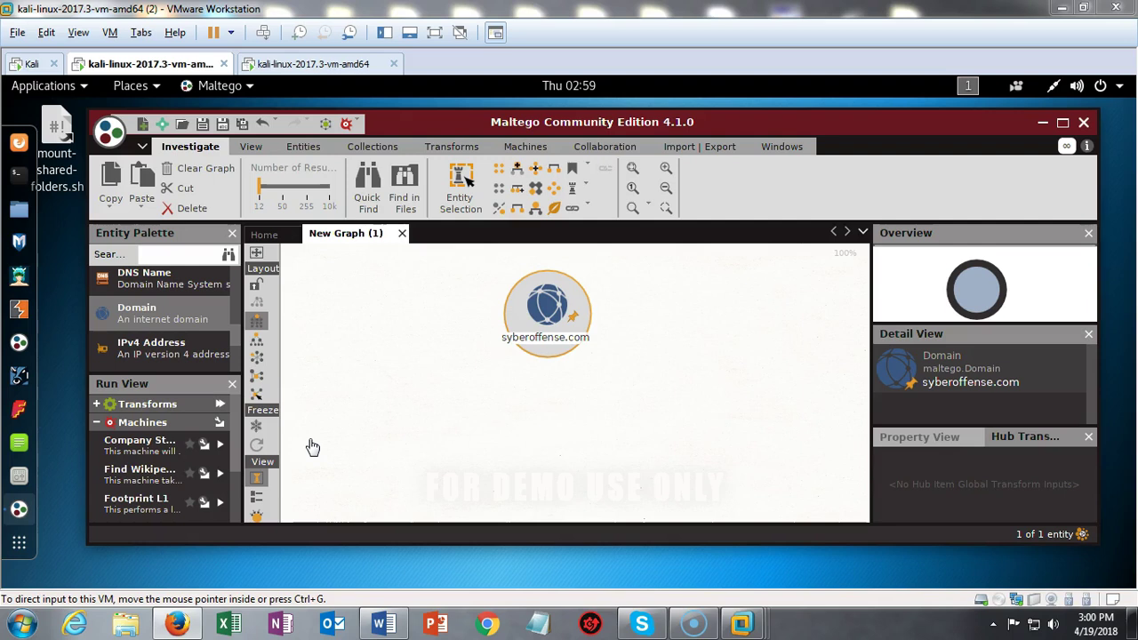
{"action": "left_click", "coordinate": [549, 313]}
Browse All Transforms for syberoffense.com, then return to sets like DNS from Domain.
{"action": "right_click", "coordinate": [542, 306]}
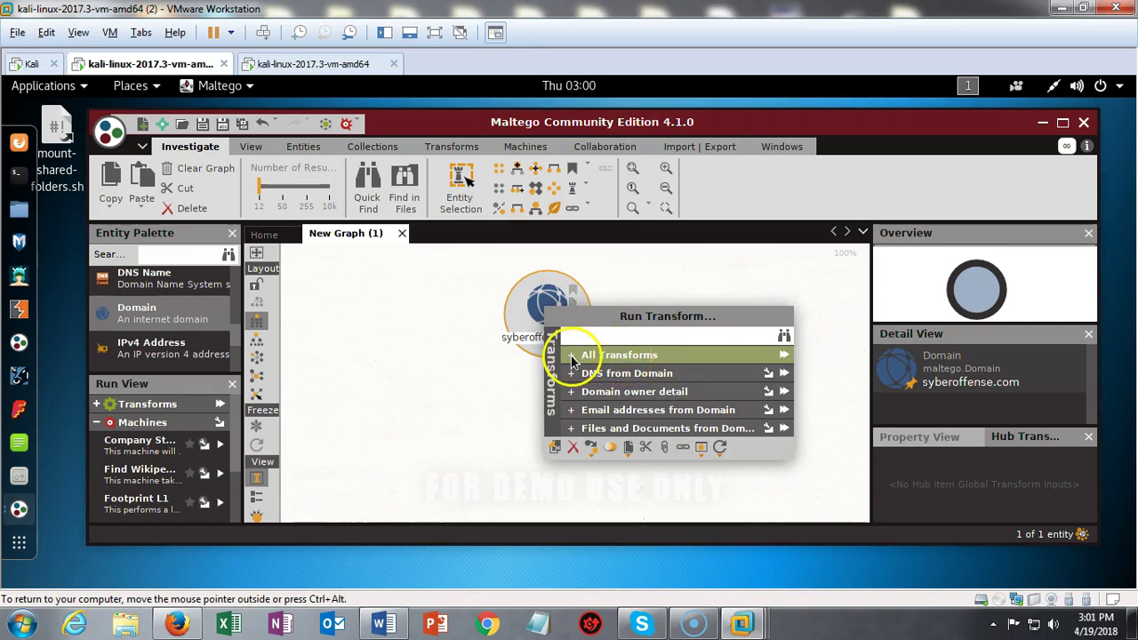
{"action": "left_click", "coordinate": [571, 354]}
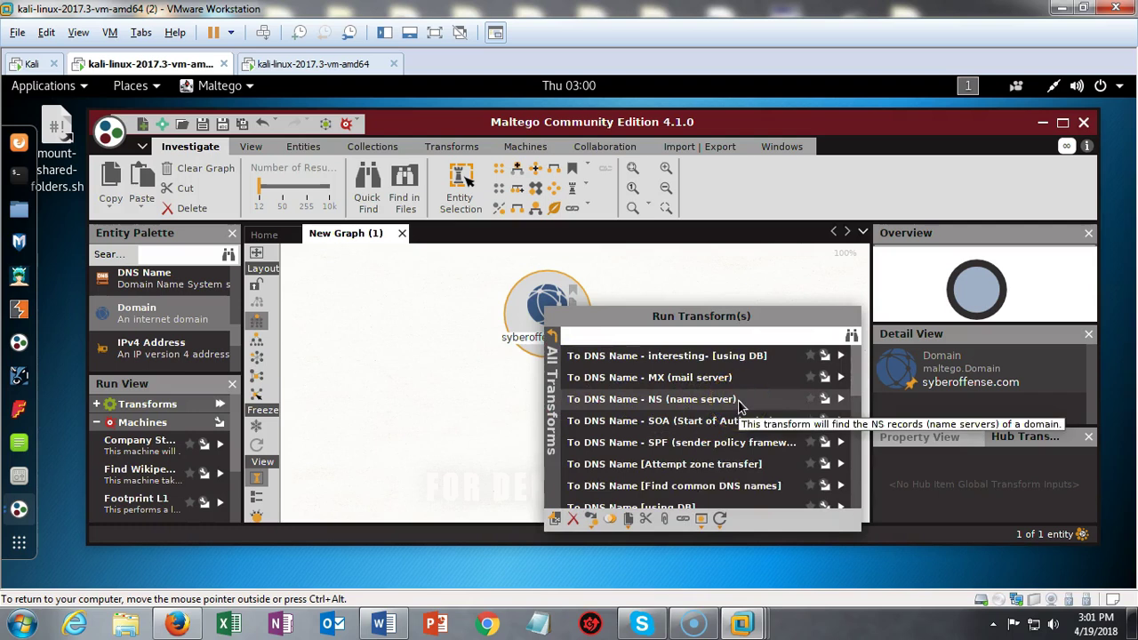
{"action": "scroll", "coordinate": [737, 405], "scroll_direction": "down", "scroll_amount": 2}
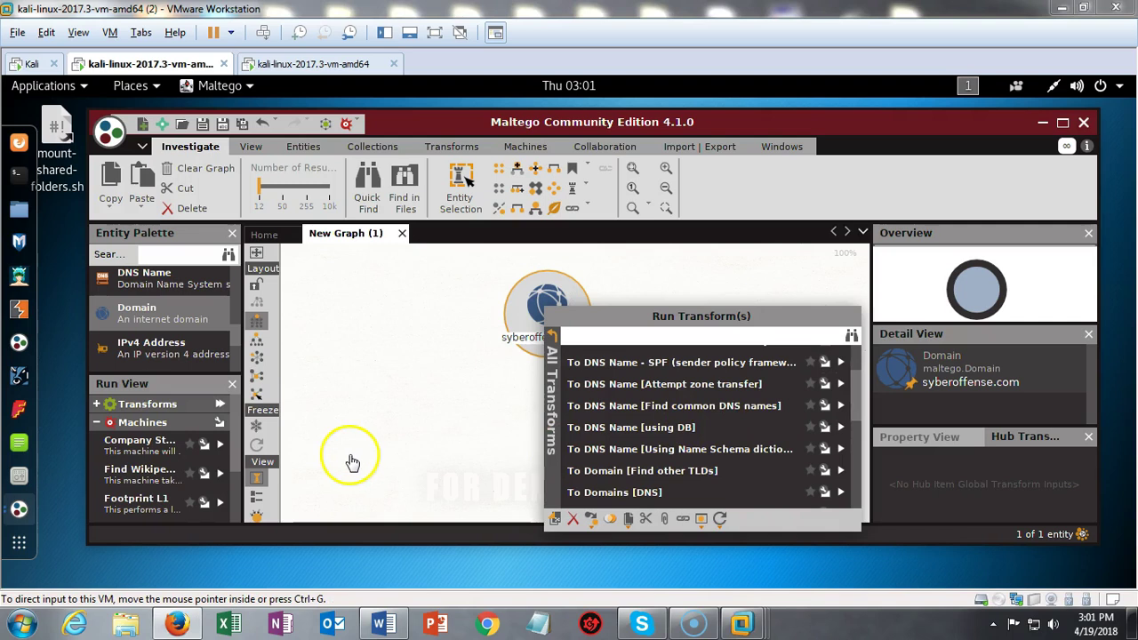
{"action": "left_click", "coordinate": [853, 402]}
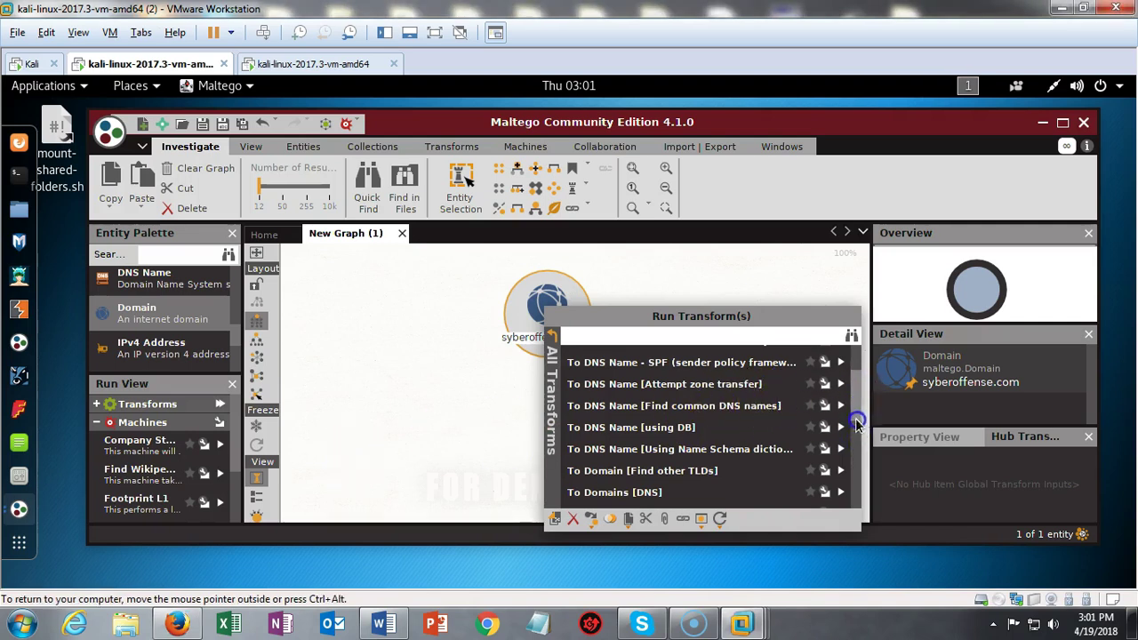
{"action": "left_click_drag", "start_coordinate": [856, 424], "coordinate": [827, 391]}
{"action": "left_click", "coordinate": [343, 452]}
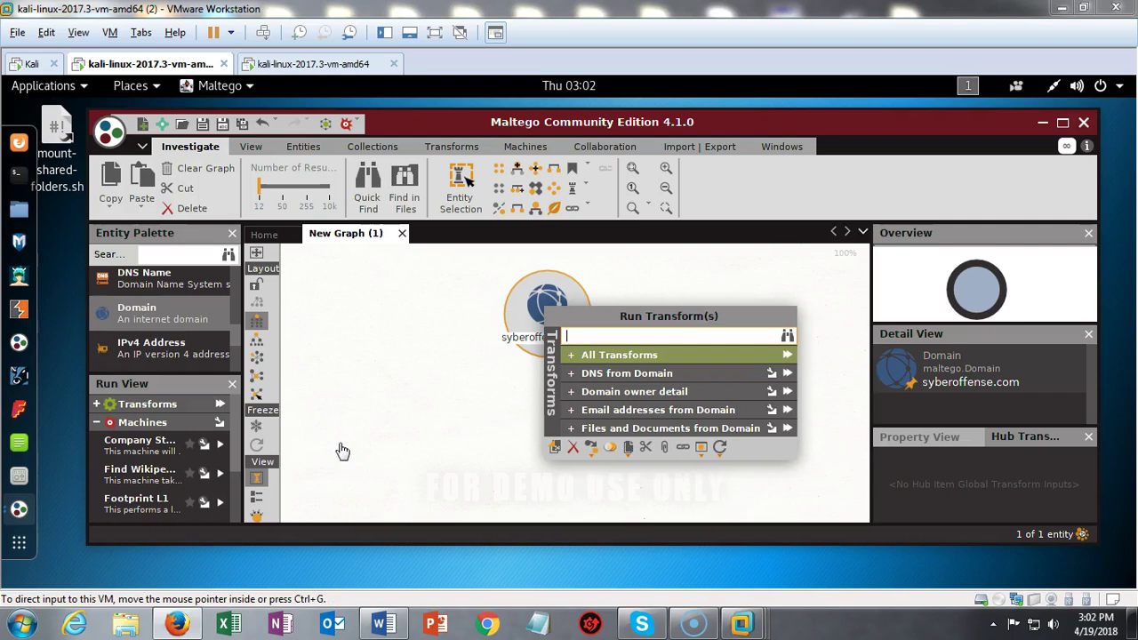
Run All Transforms on syberoffense.com and zoom out to see the 19 resulting entities.
{"action": "left_click", "coordinate": [787, 356]}
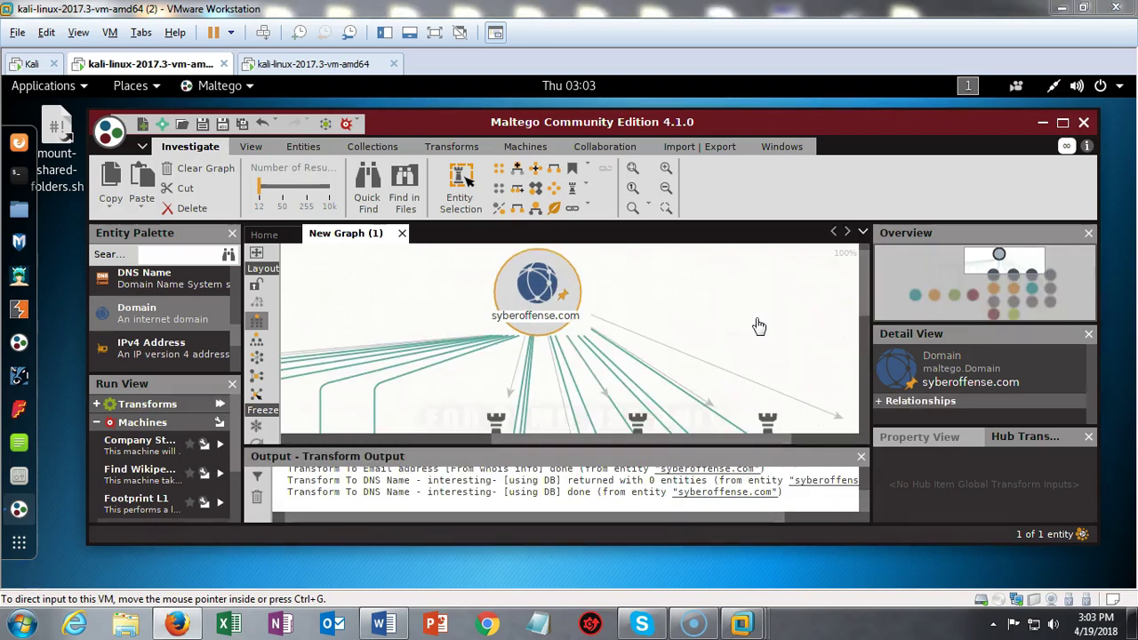
{"action": "left_click", "coordinate": [756, 325]}
{"action": "left_click", "coordinate": [746, 312]}
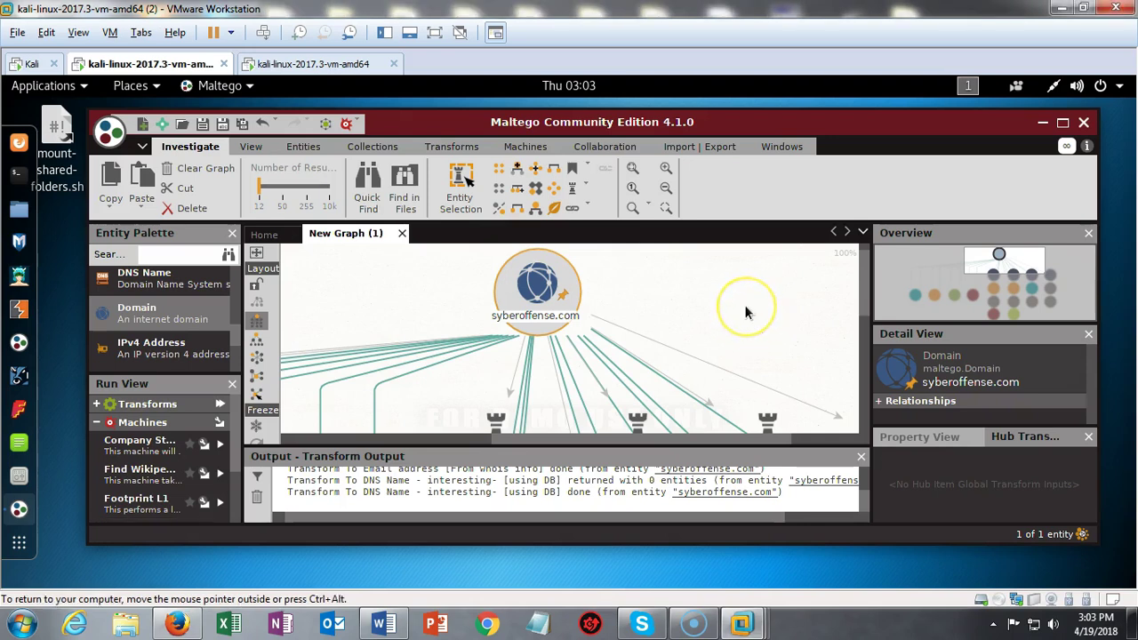
{"action": "scroll", "coordinate": [745, 311], "scroll_direction": "down", "scroll_amount": 5}
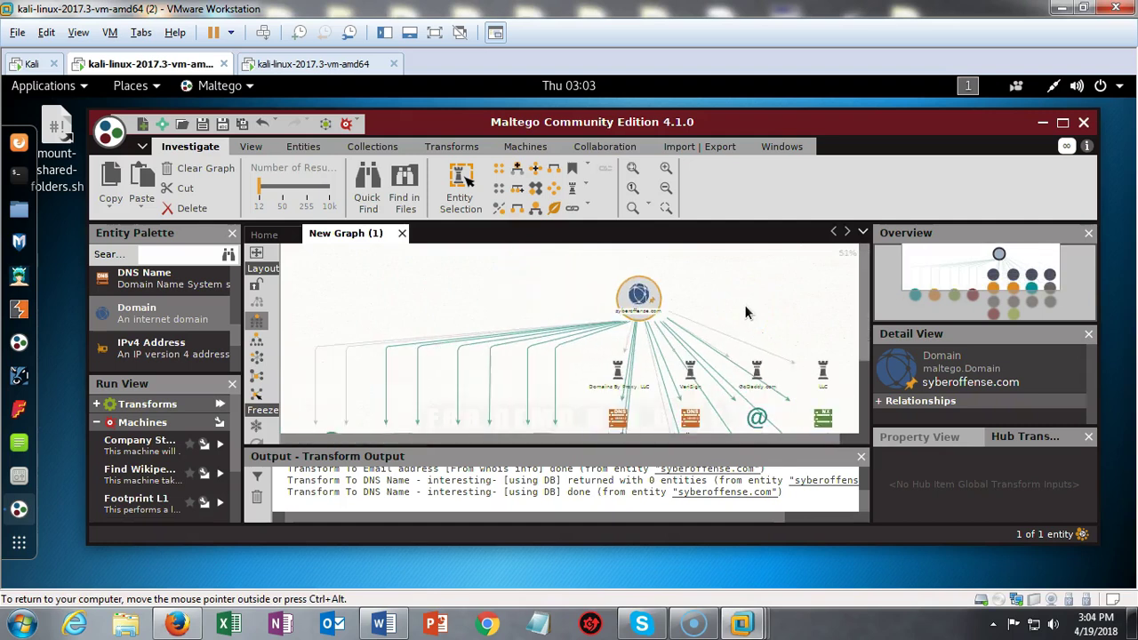
{"action": "scroll", "coordinate": [746, 312], "scroll_direction": "down", "scroll_amount": 2}
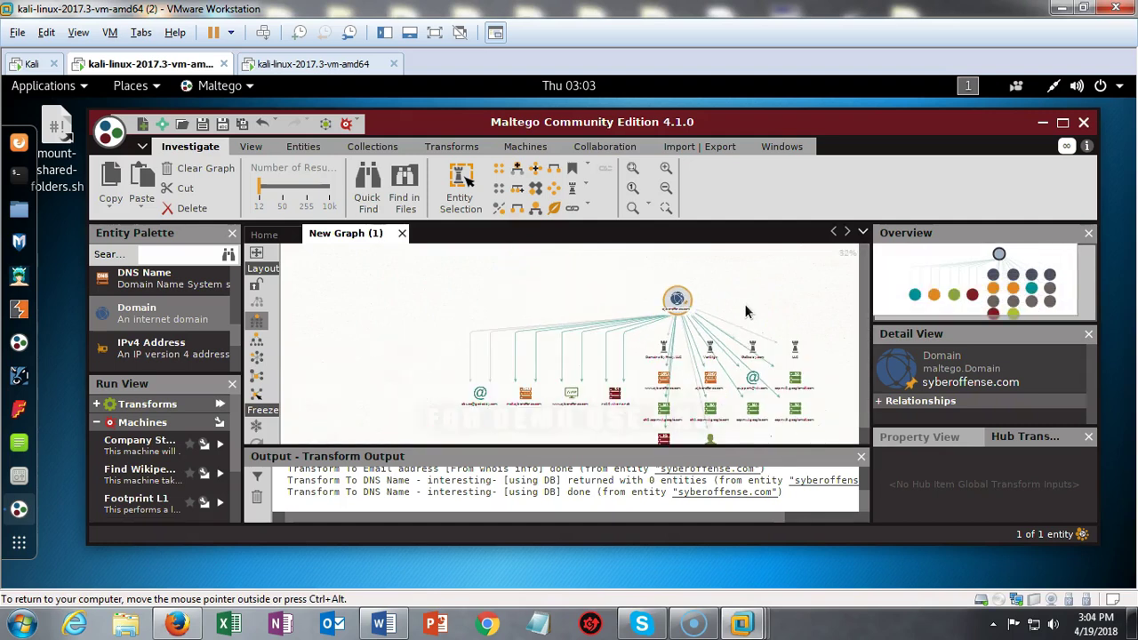
{"action": "scroll", "coordinate": [746, 312], "scroll_direction": "up", "scroll_amount": 2}
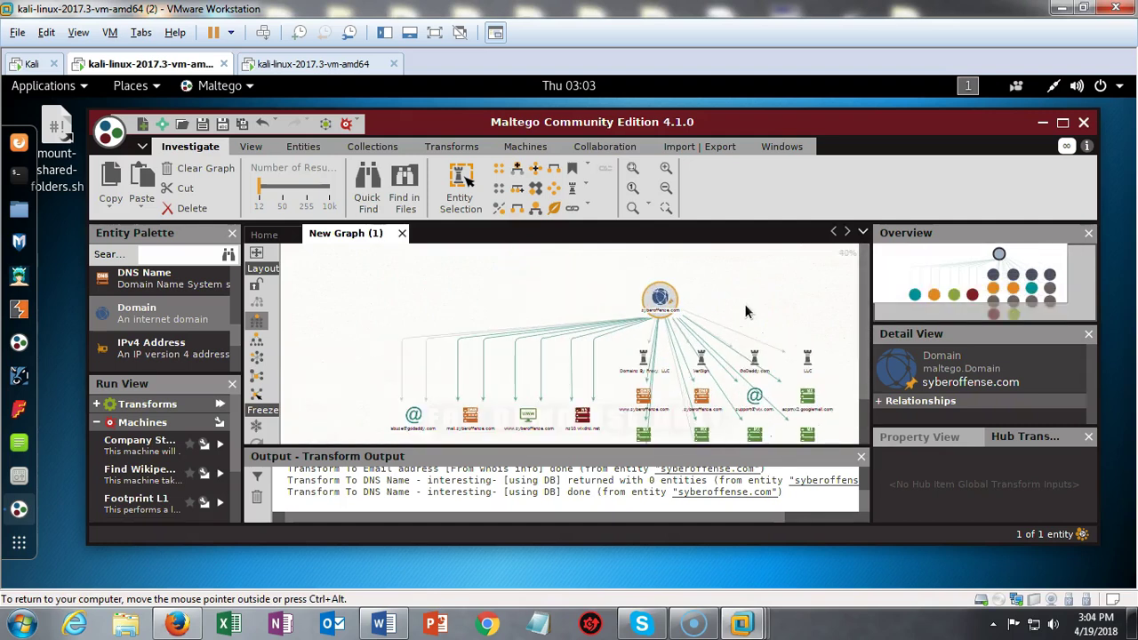
{"action": "scroll", "coordinate": [745, 312], "scroll_direction": "down", "scroll_amount": 1}
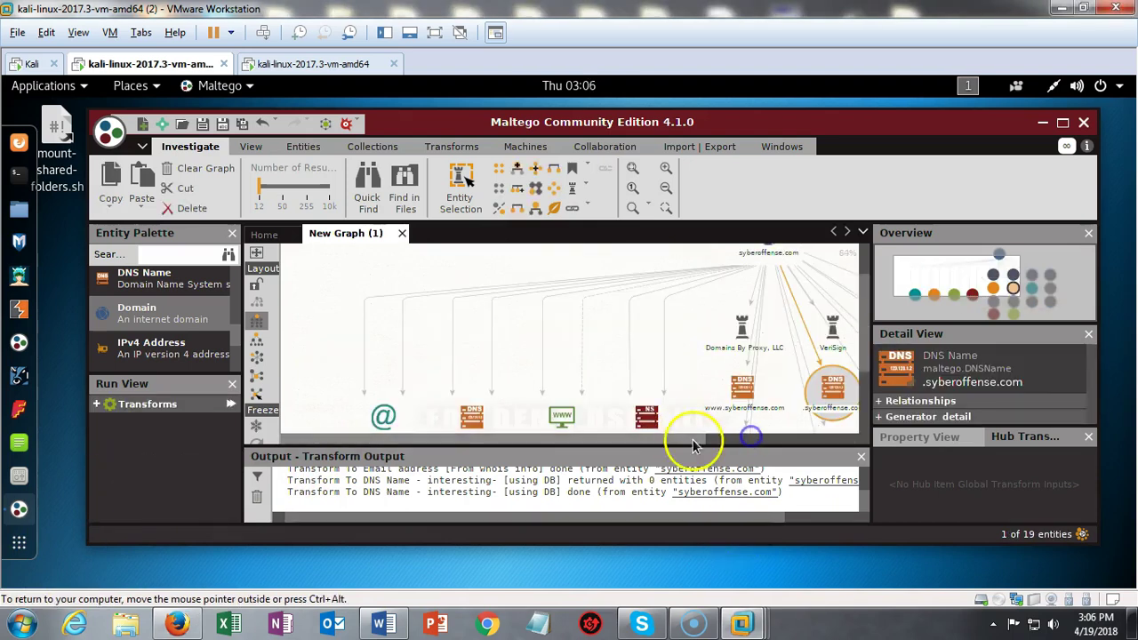
{"action": "left_click_drag", "start_coordinate": [691, 436], "coordinate": [799, 435]}
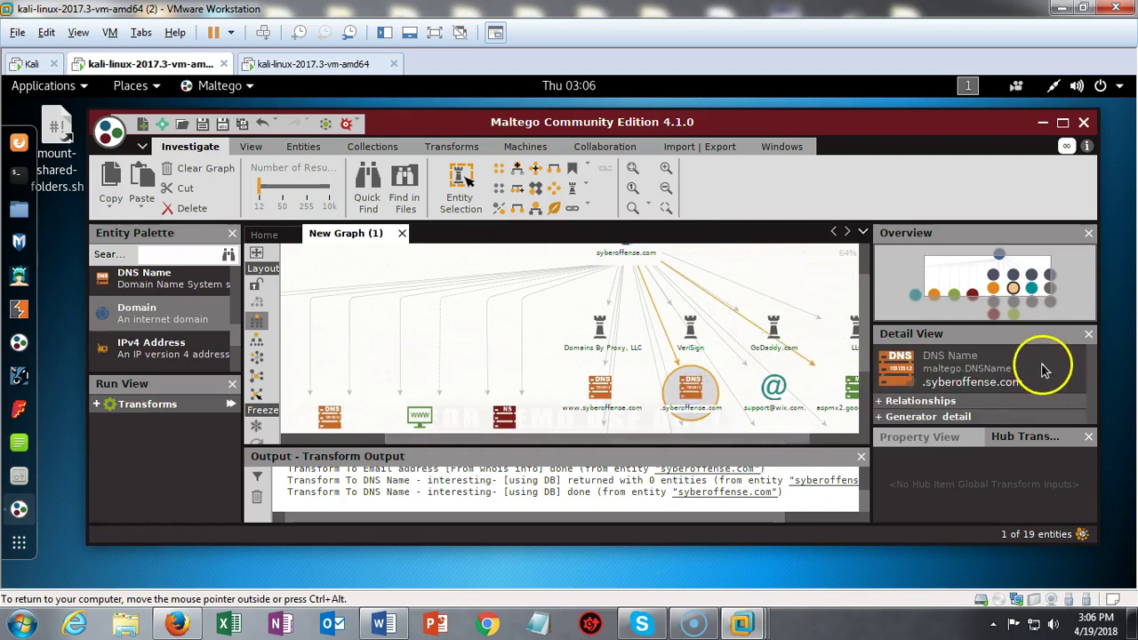
{"action": "left_click", "coordinate": [885, 401]}
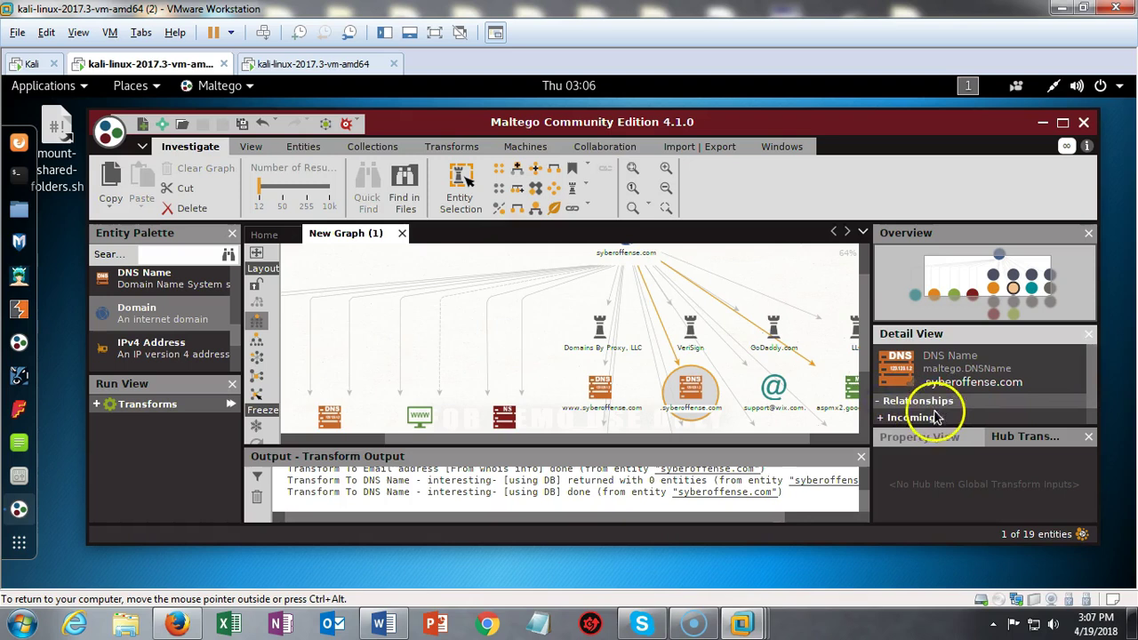
{"action": "left_click", "coordinate": [880, 418]}
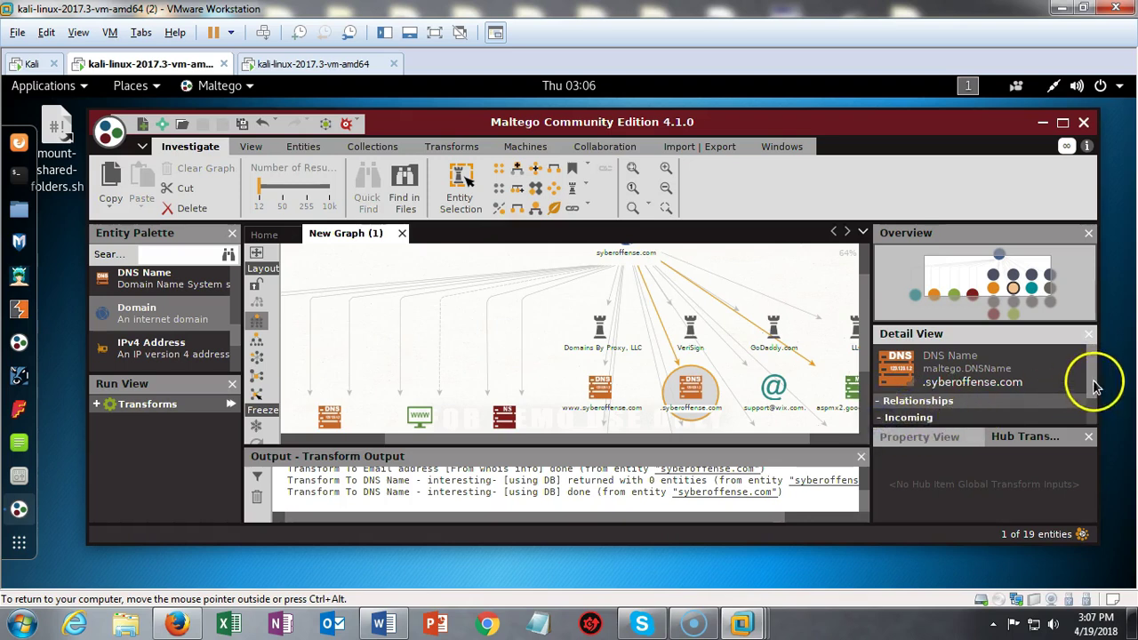
{"action": "mouse_move", "coordinate": [1095, 382]}
{"action": "left_mouse_down"}
{"action": "mouse_move", "coordinate": [1094, 416]}
{"action": "mouse_move", "coordinate": [1089, 362]}
{"action": "left_mouse_up"}
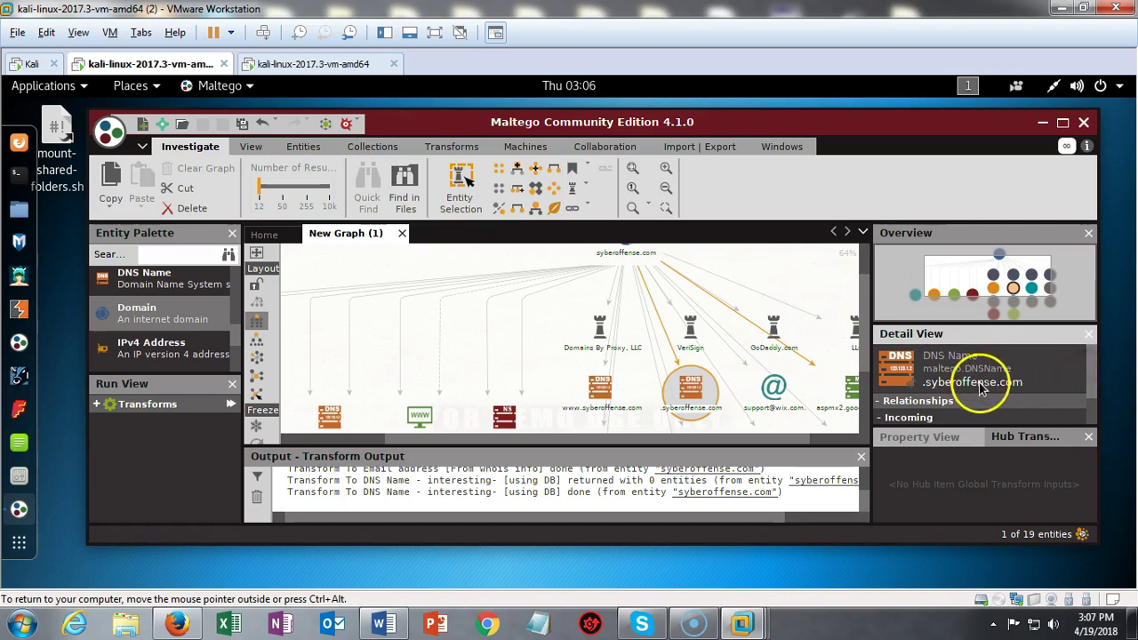
{"action": "left_click", "coordinate": [773, 394]}
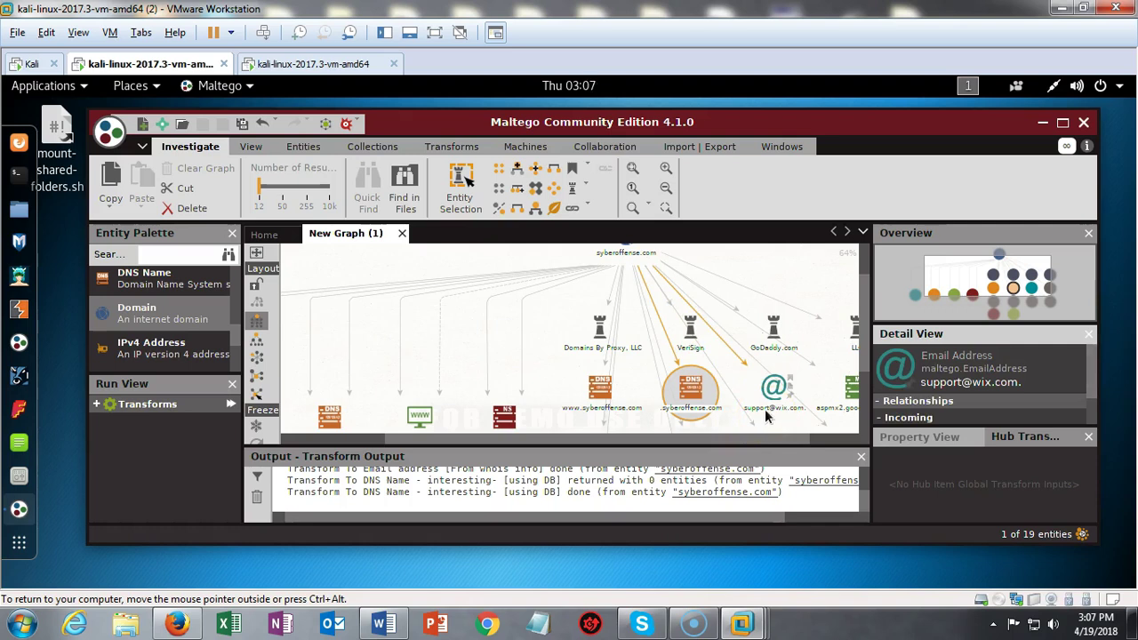
{"action": "left_click", "coordinate": [767, 411]}
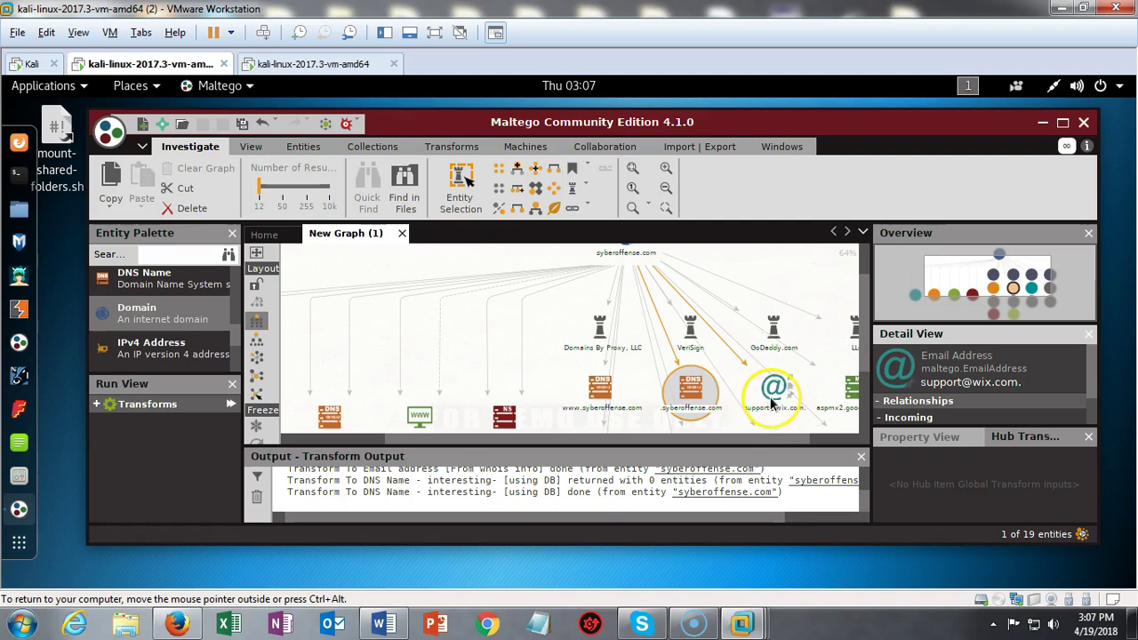
{"action": "left_click", "coordinate": [690, 389]}
{"action": "left_click", "coordinate": [602, 391]}
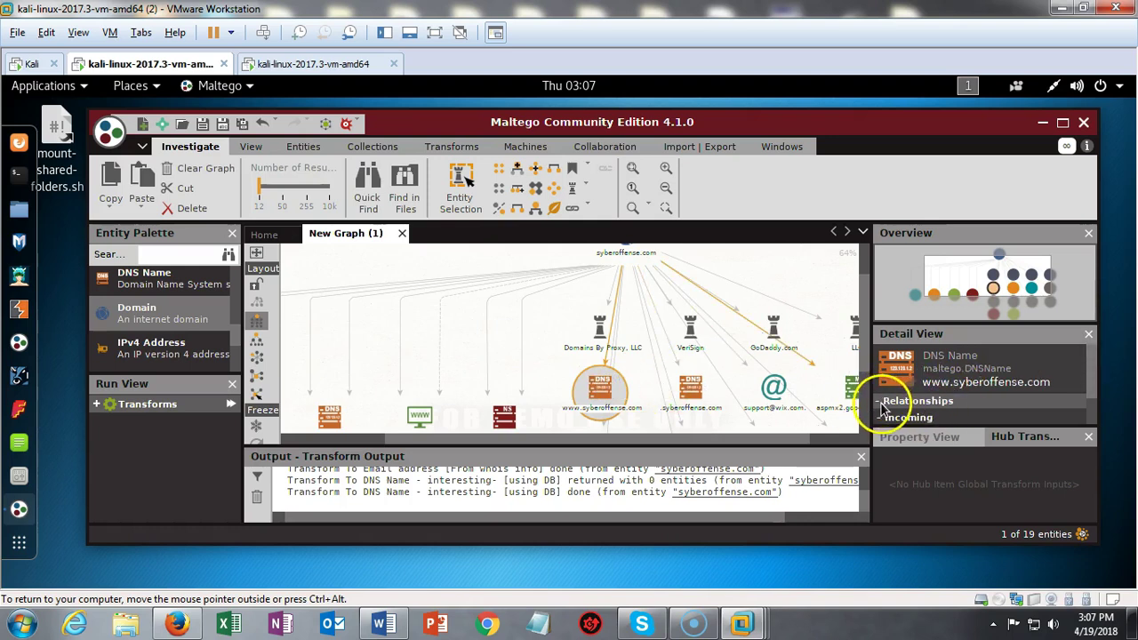
{"action": "left_click", "coordinate": [881, 402]}
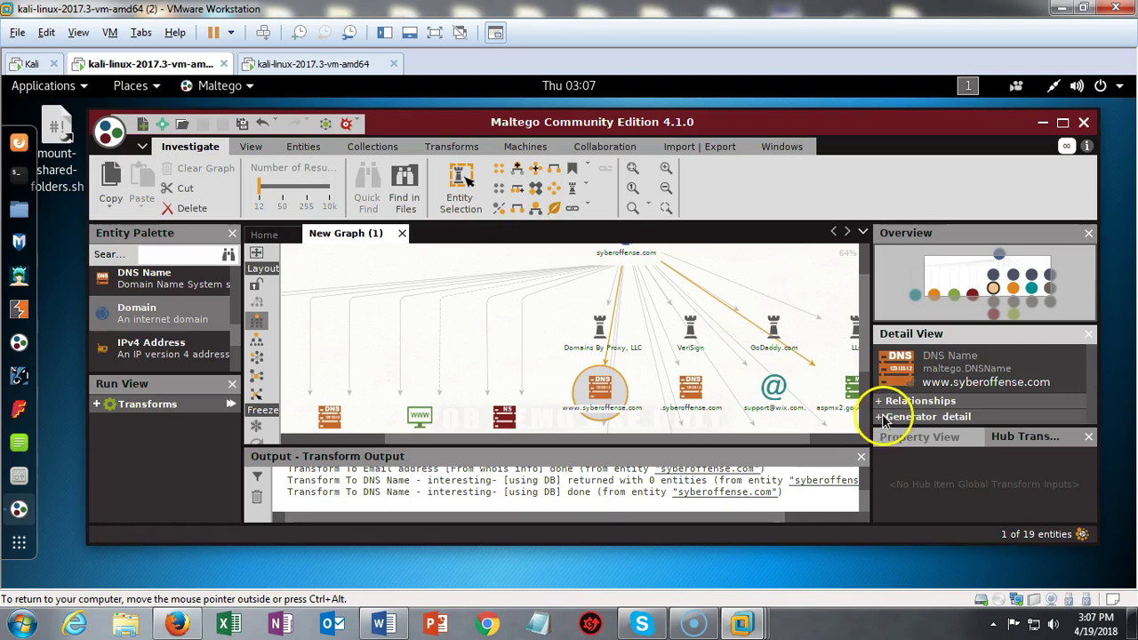
{"action": "left_click", "coordinate": [773, 329]}
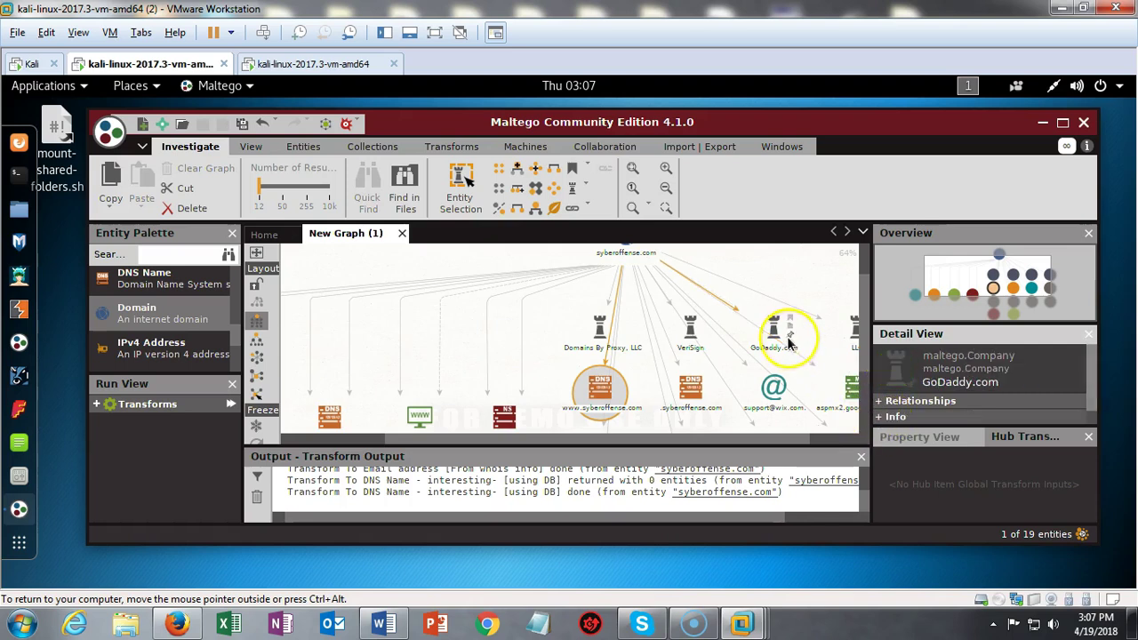
{"action": "left_click", "coordinate": [756, 313]}
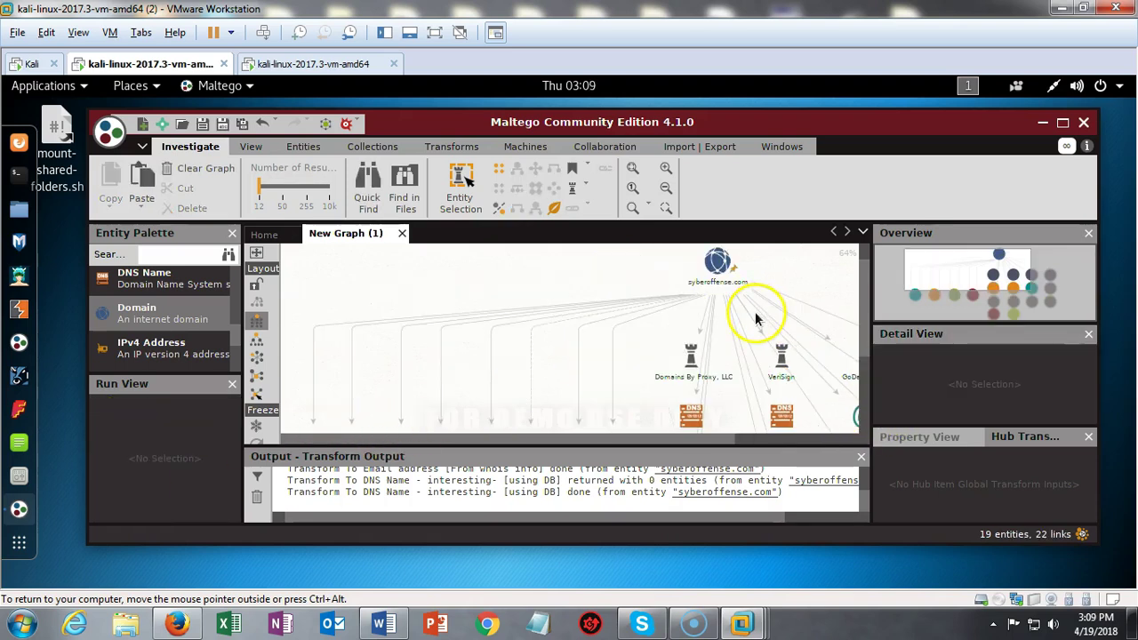
{"action": "left_click_drag", "start_coordinate": [861, 331], "coordinate": [855, 371]}
{"action": "left_click", "coordinate": [669, 325]}
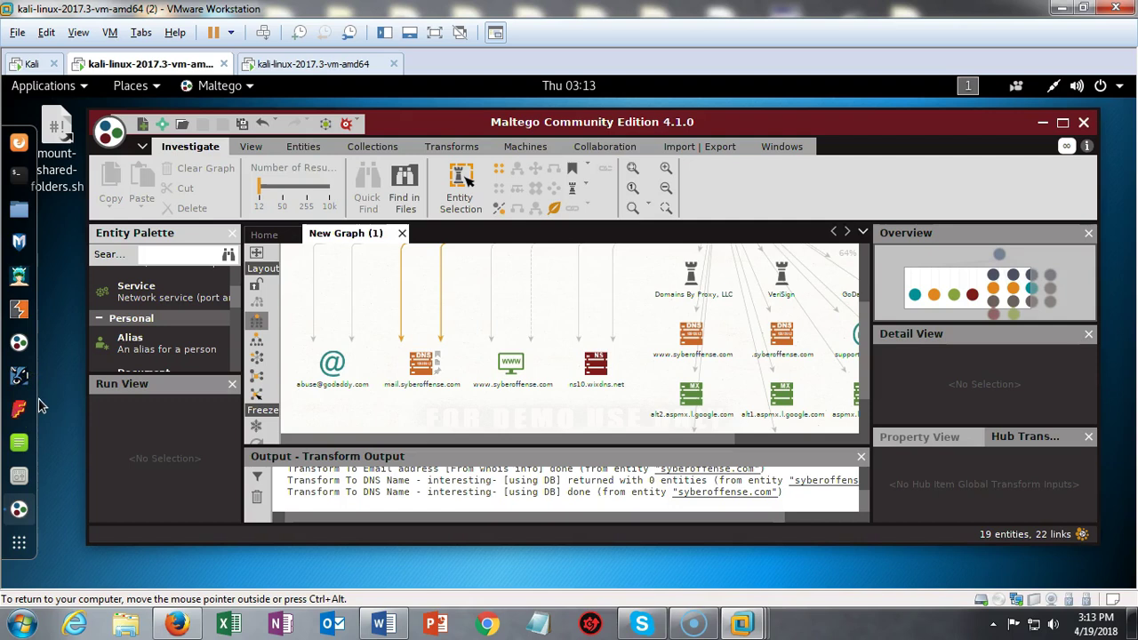
{"action": "left_click", "coordinate": [149, 335]}
{"action": "left_click_drag", "start_coordinate": [149, 335], "coordinate": [239, 305]}
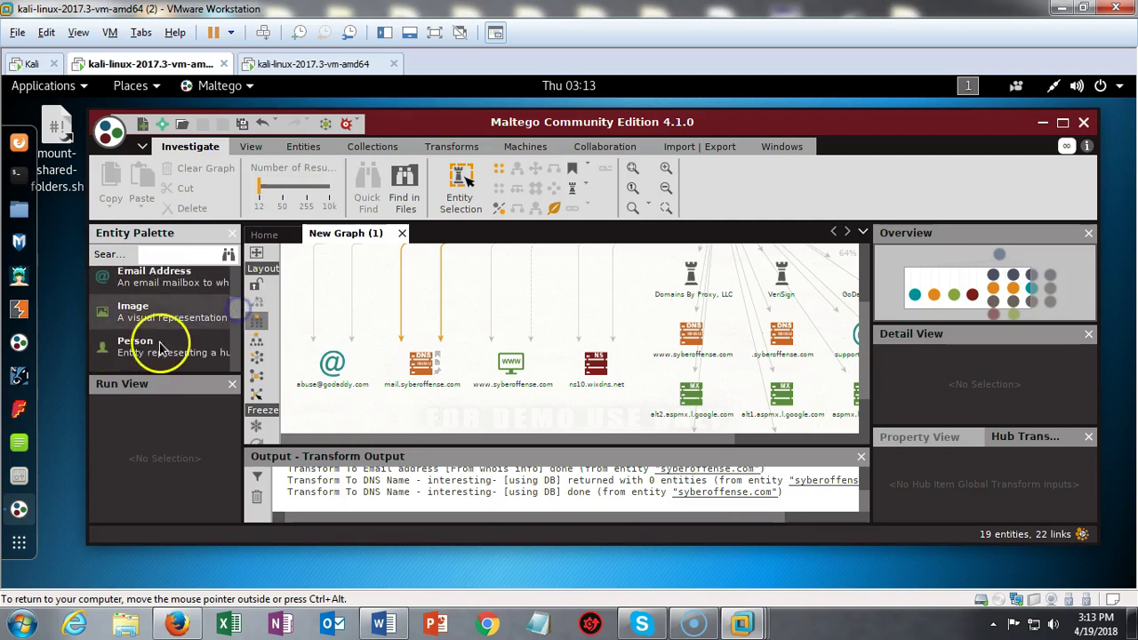
Create a new empty graph, New Graph (2), alongside the syberoffense.com graph.
{"action": "left_click", "coordinate": [147, 352]}
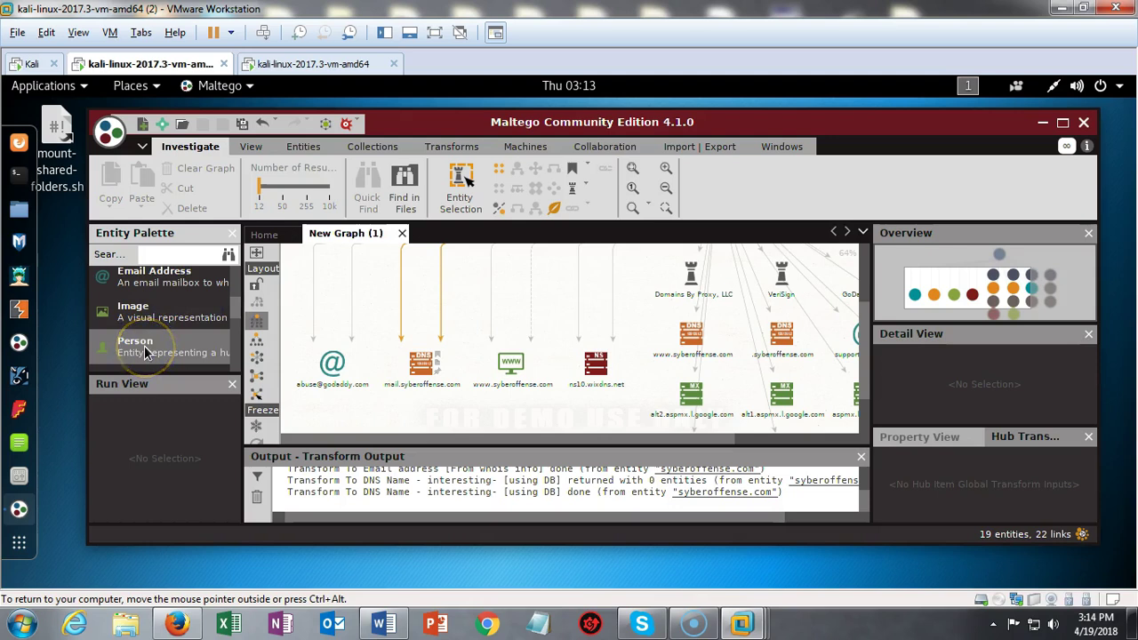
{"action": "left_click", "coordinate": [142, 125]}
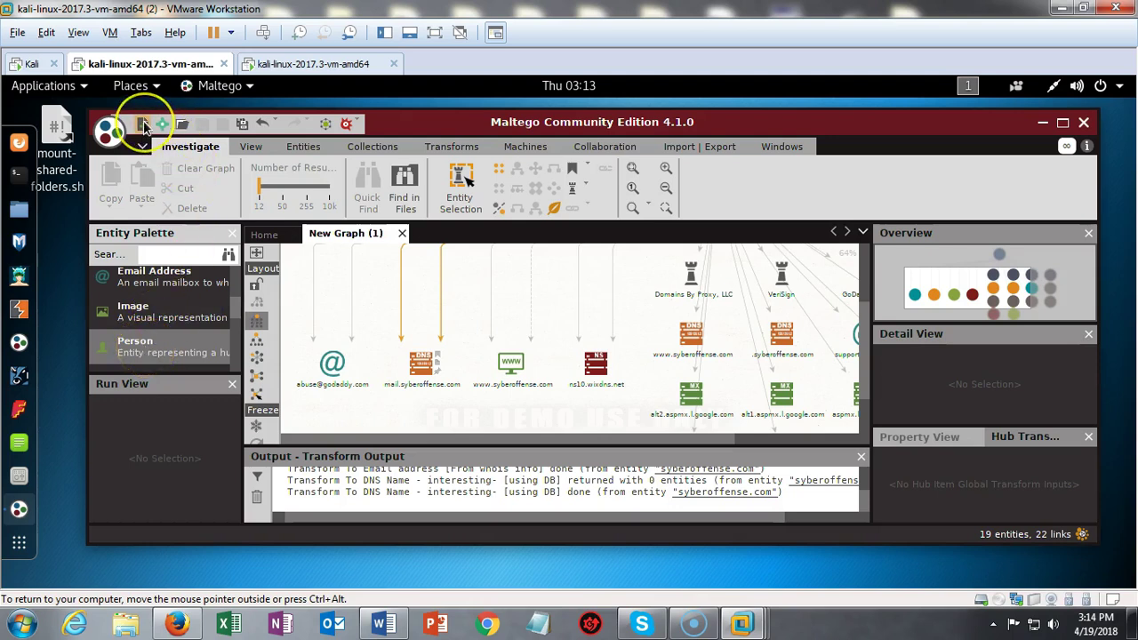
{"action": "left_click", "coordinate": [143, 125]}
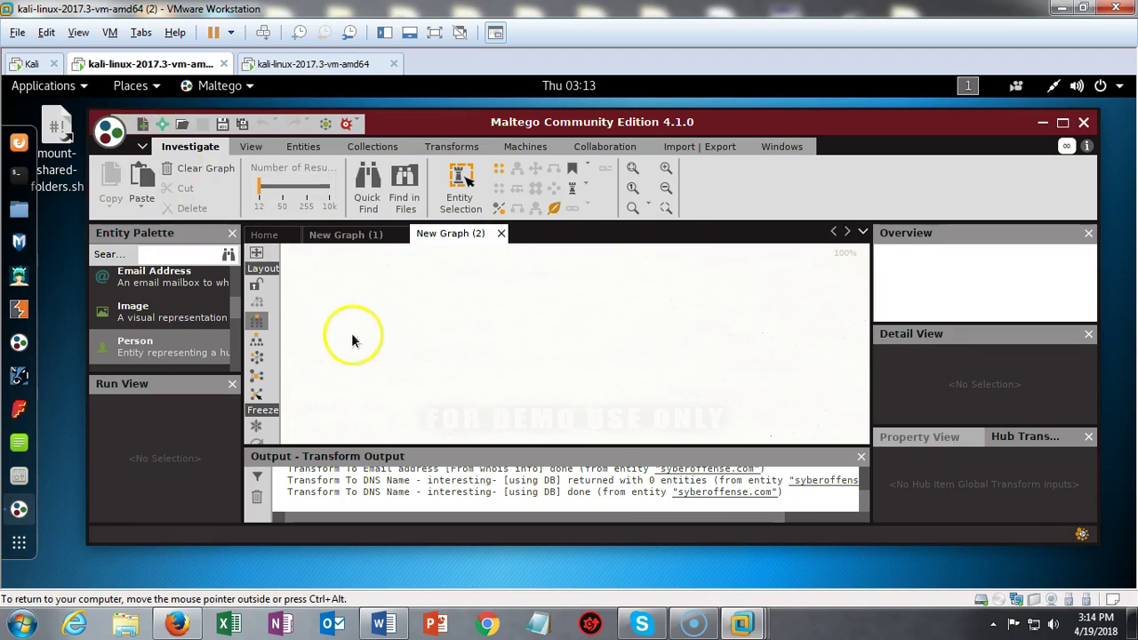
{"action": "left_click", "coordinate": [345, 234]}
{"action": "left_click", "coordinate": [449, 234]}
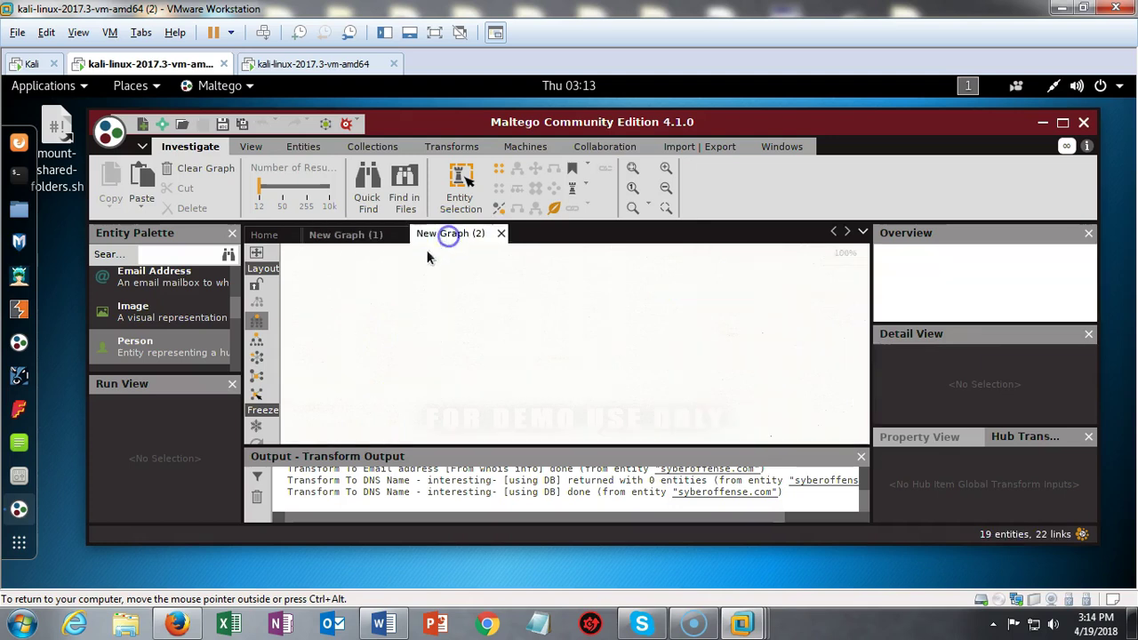
Place a Person entity on New Graph (2) and rename it to the target person's full name.
{"action": "left_click_drag", "start_coordinate": [134, 347], "coordinate": [427, 329]}
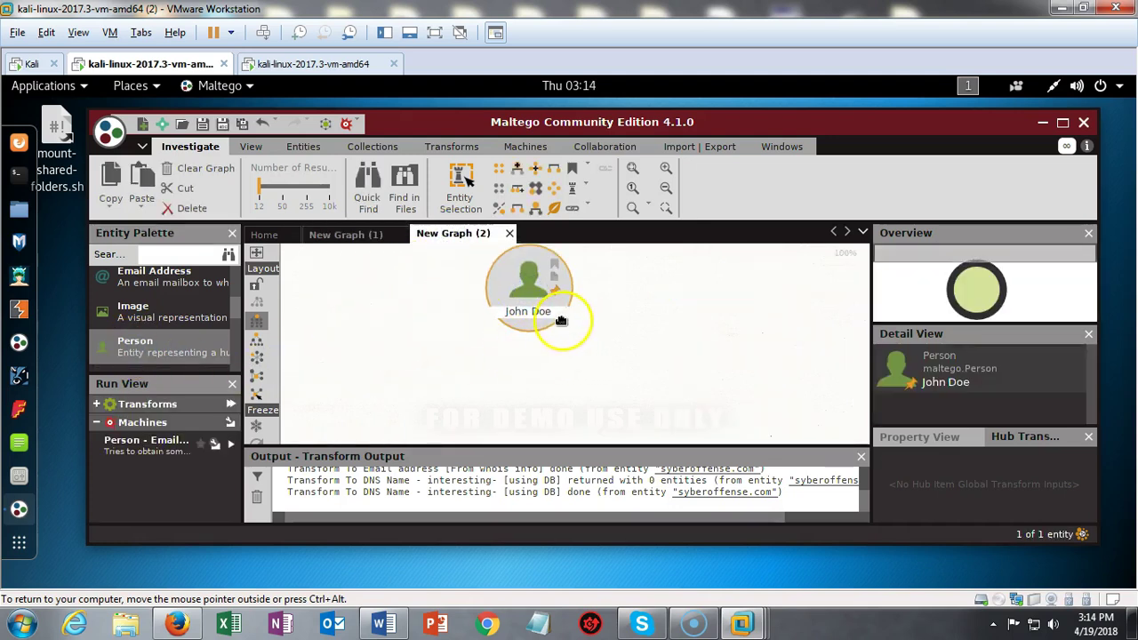
{"action": "double_click", "coordinate": [556, 312]}
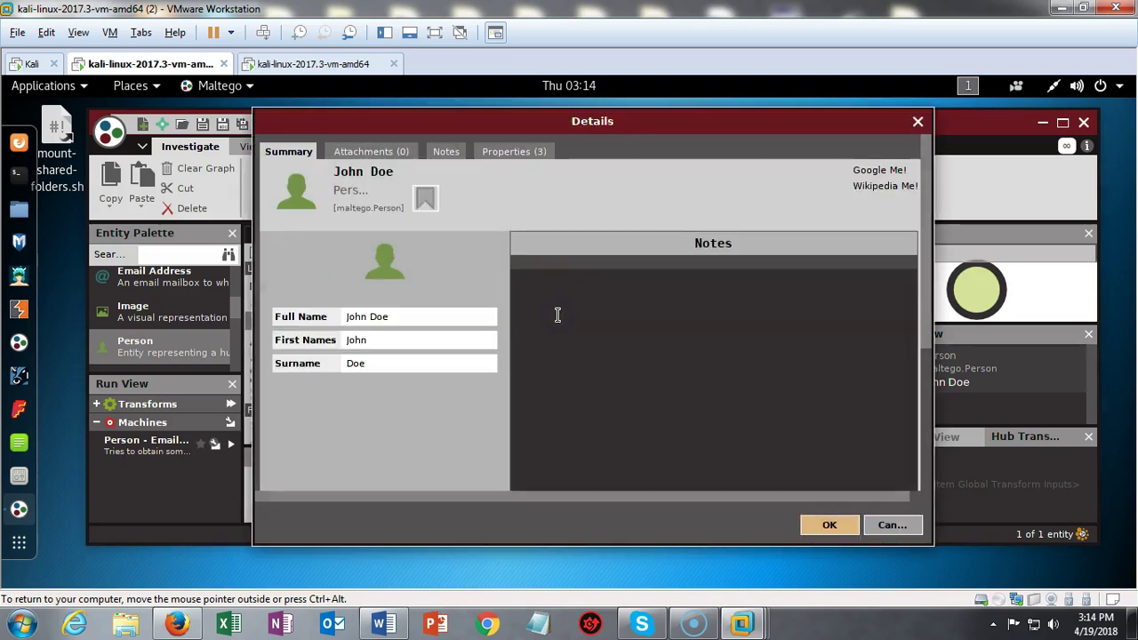
{"action": "left_click", "coordinate": [917, 122]}
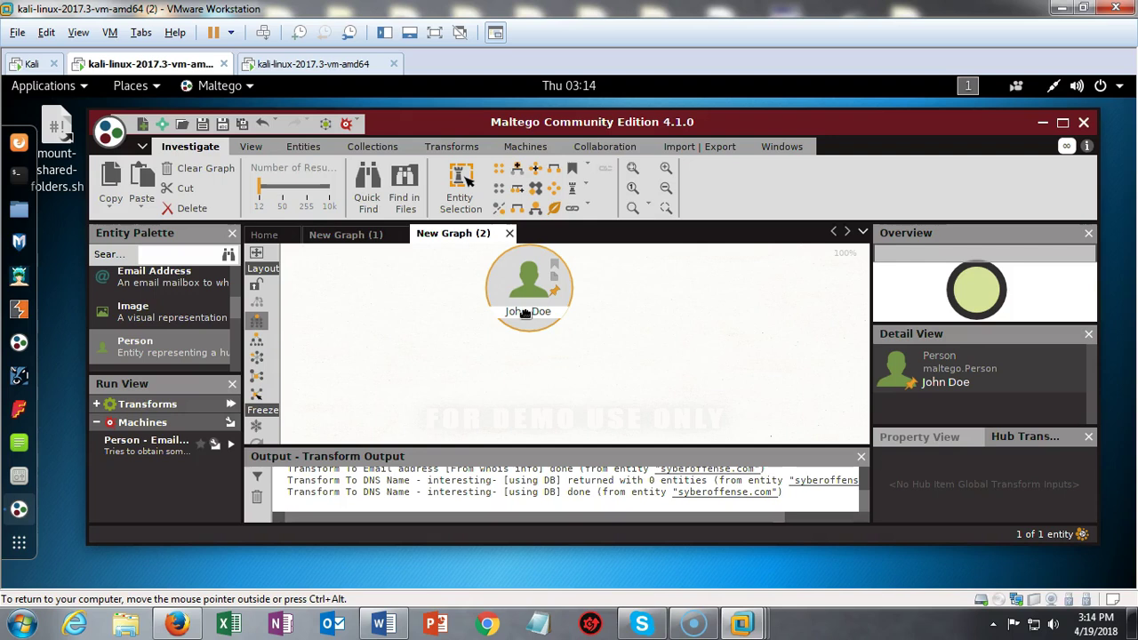
{"action": "left_click", "coordinate": [756, 312]}
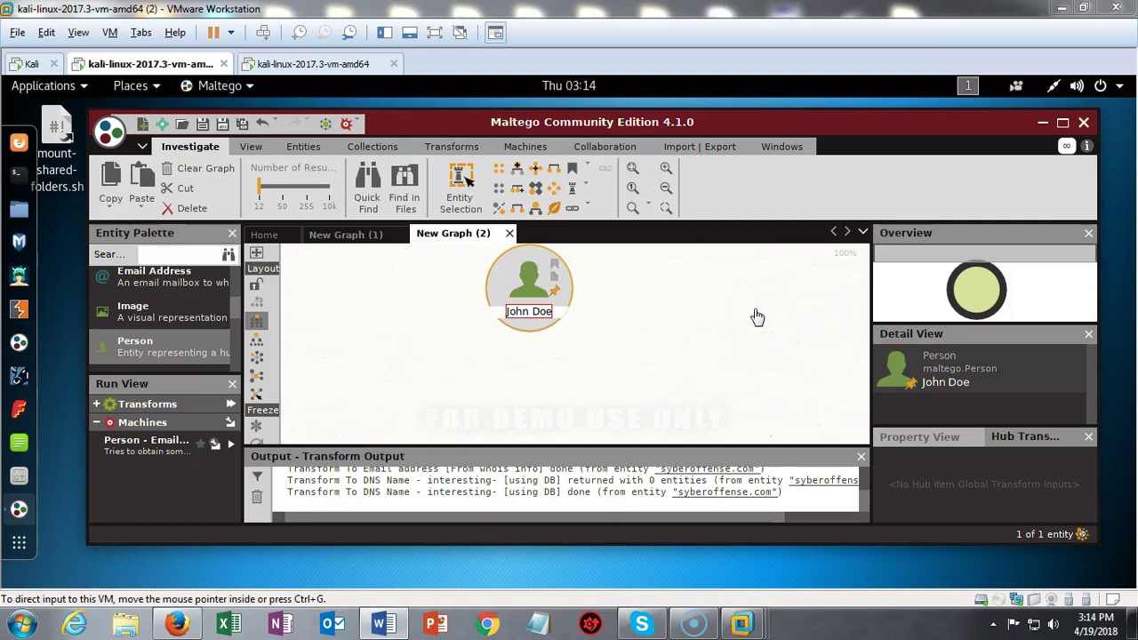
{"action": "left_click", "coordinate": [509, 327]}
{"action": "left_click", "coordinate": [530, 311]}
{"action": "left_click", "coordinate": [614, 325]}
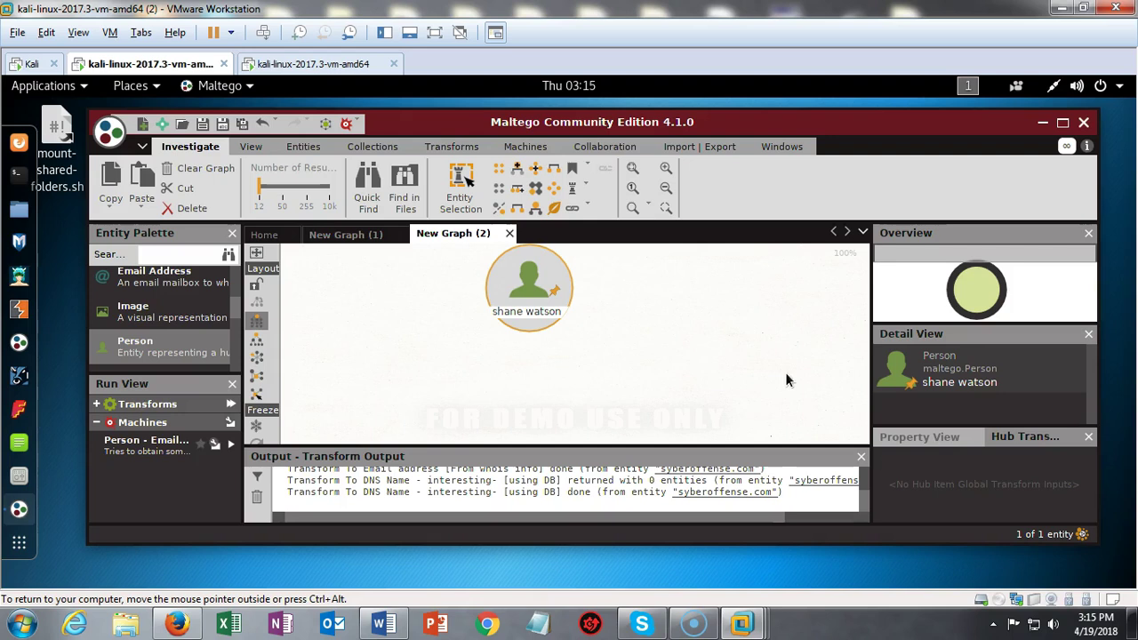
Run All transforms on the Person entity, answering No to the Twitter Sign in required dialog.
{"action": "left_click", "coordinate": [639, 296]}
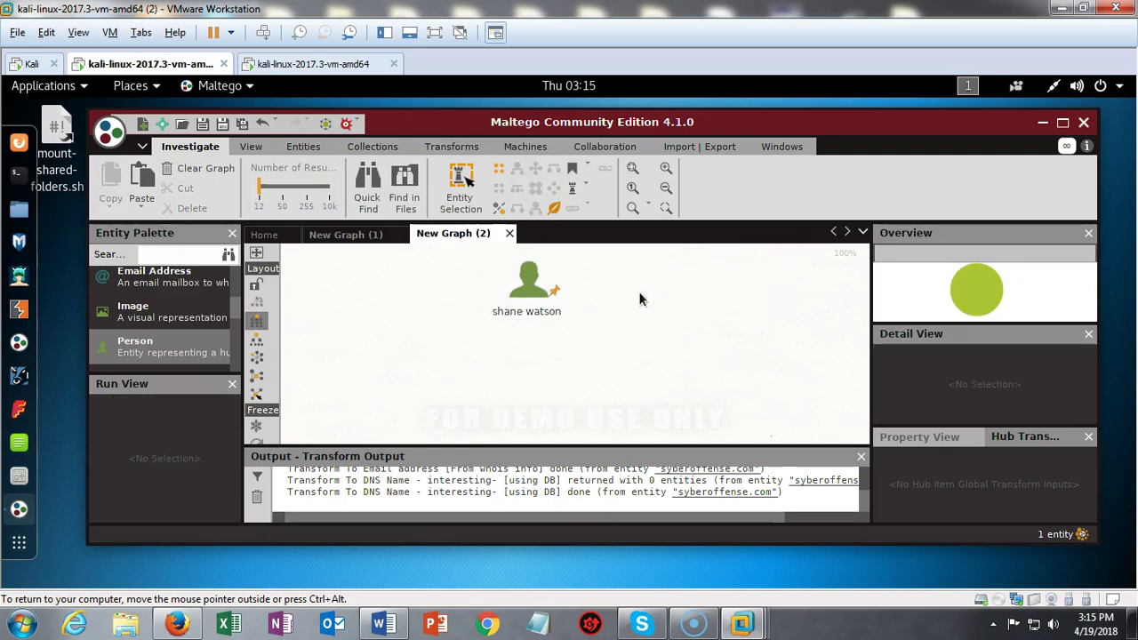
{"action": "left_click", "coordinate": [535, 289]}
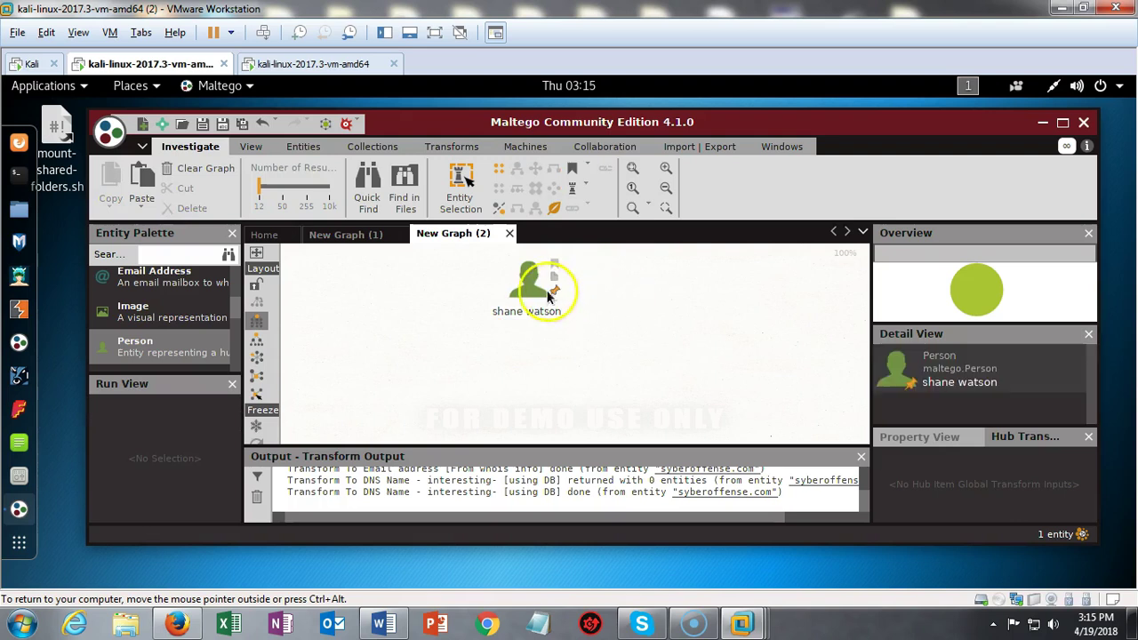
{"action": "right_click", "coordinate": [535, 289]}
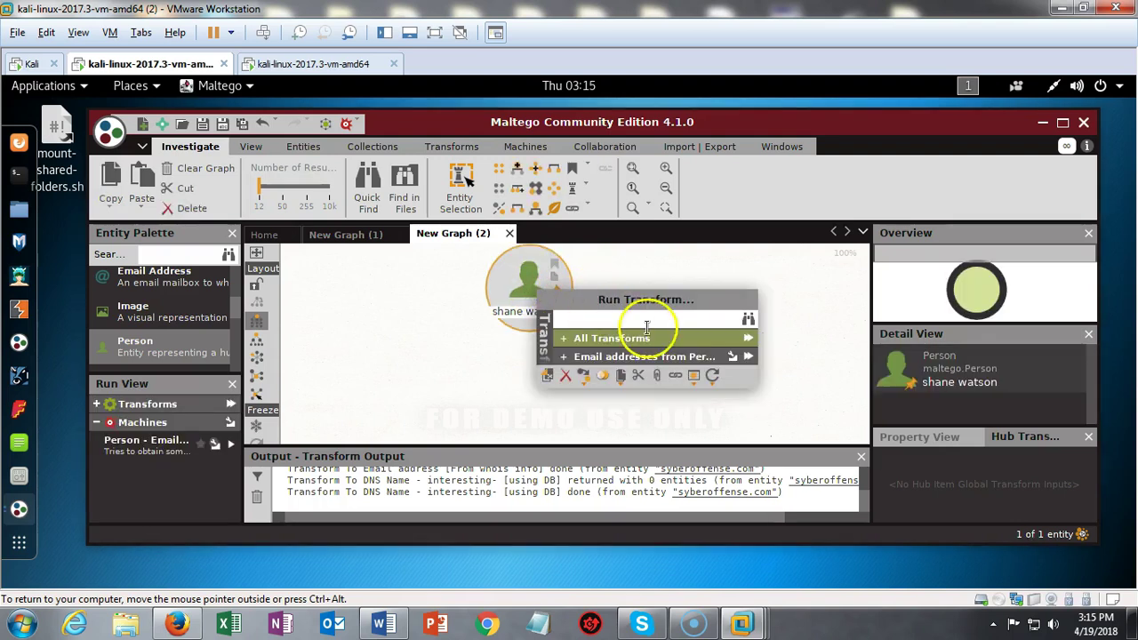
{"action": "left_click", "coordinate": [749, 344]}
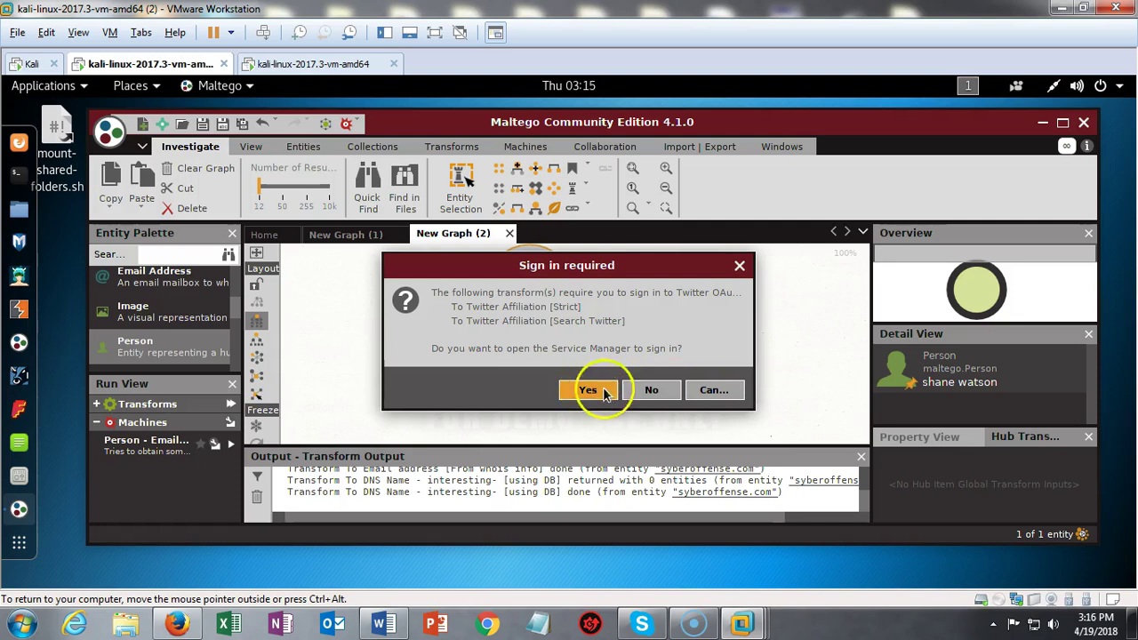
{"action": "left_click", "coordinate": [655, 391]}
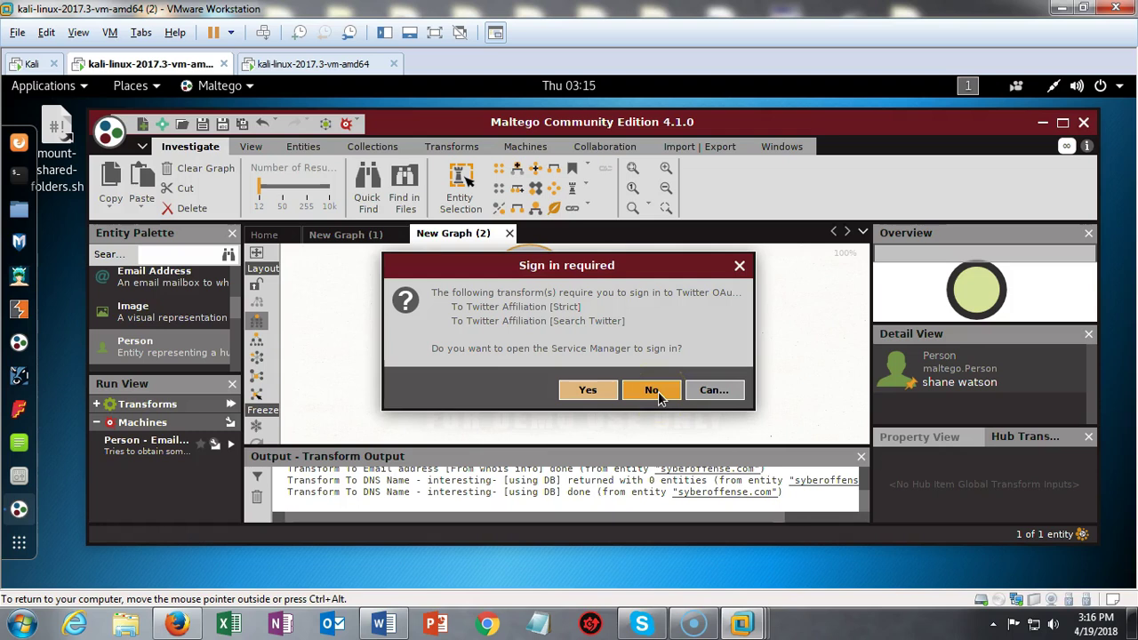
{"action": "left_click", "coordinate": [655, 392]}
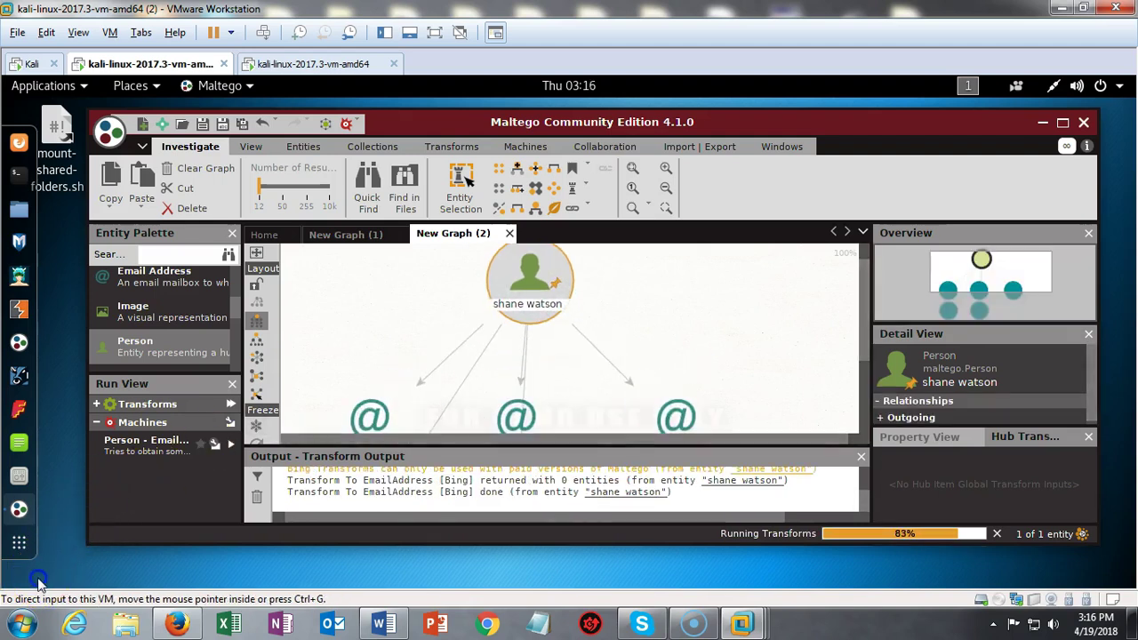
Deselect the person entity and zoom out to view its five linked email addresses.
{"action": "left_click", "coordinate": [793, 371]}
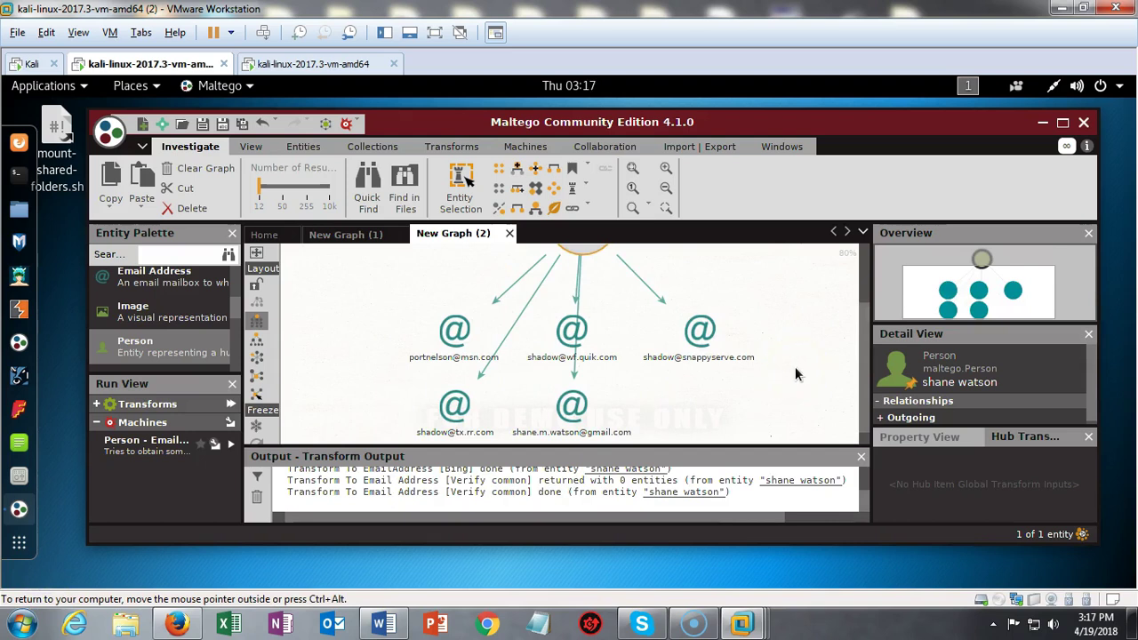
{"action": "left_click", "coordinate": [796, 372]}
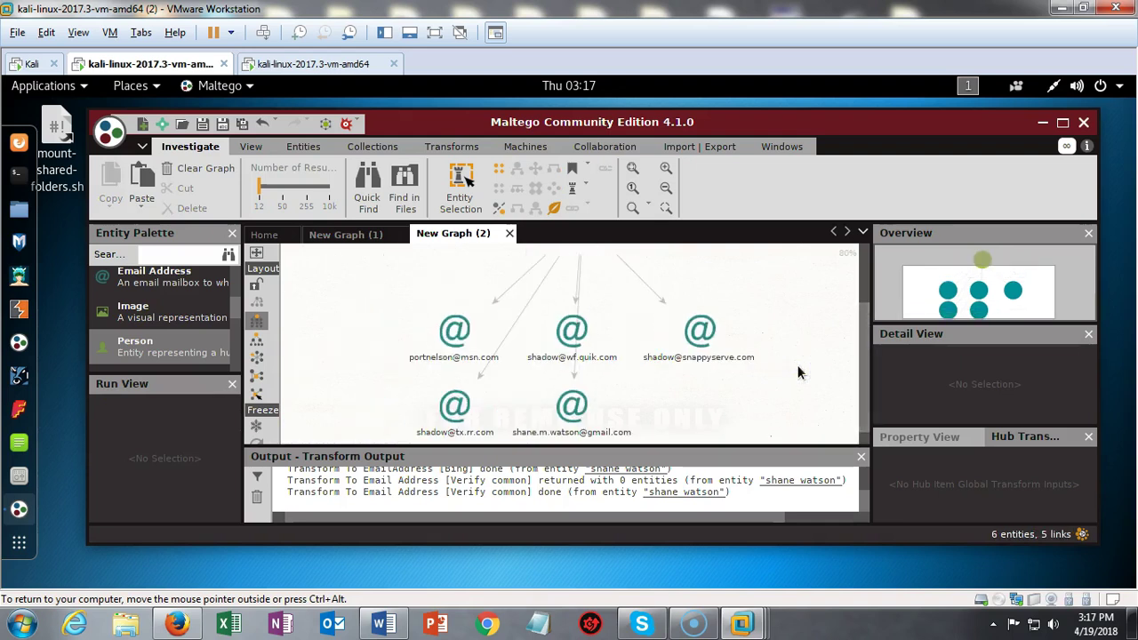
{"action": "scroll", "coordinate": [797, 373], "scroll_direction": "down", "scroll_amount": 1}
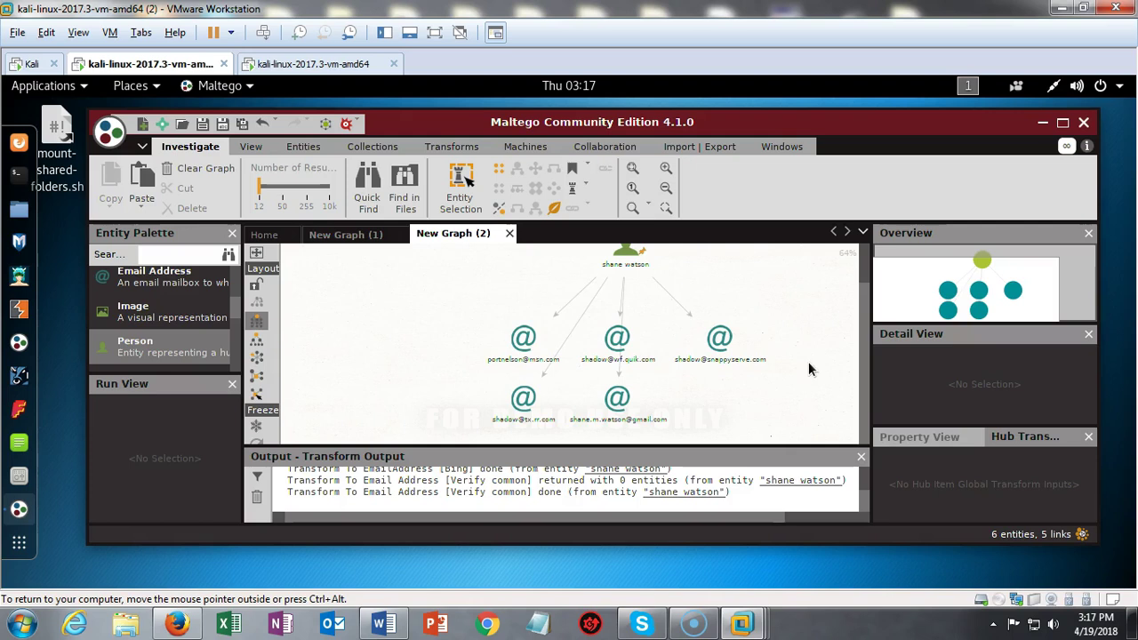
{"action": "left_click", "coordinate": [814, 349]}
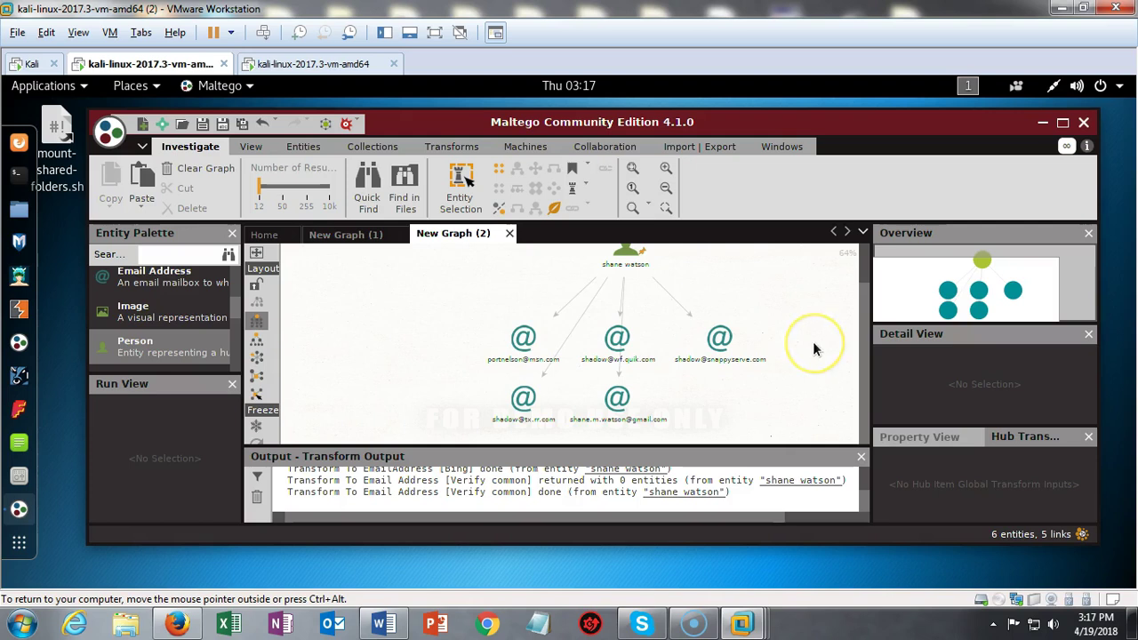